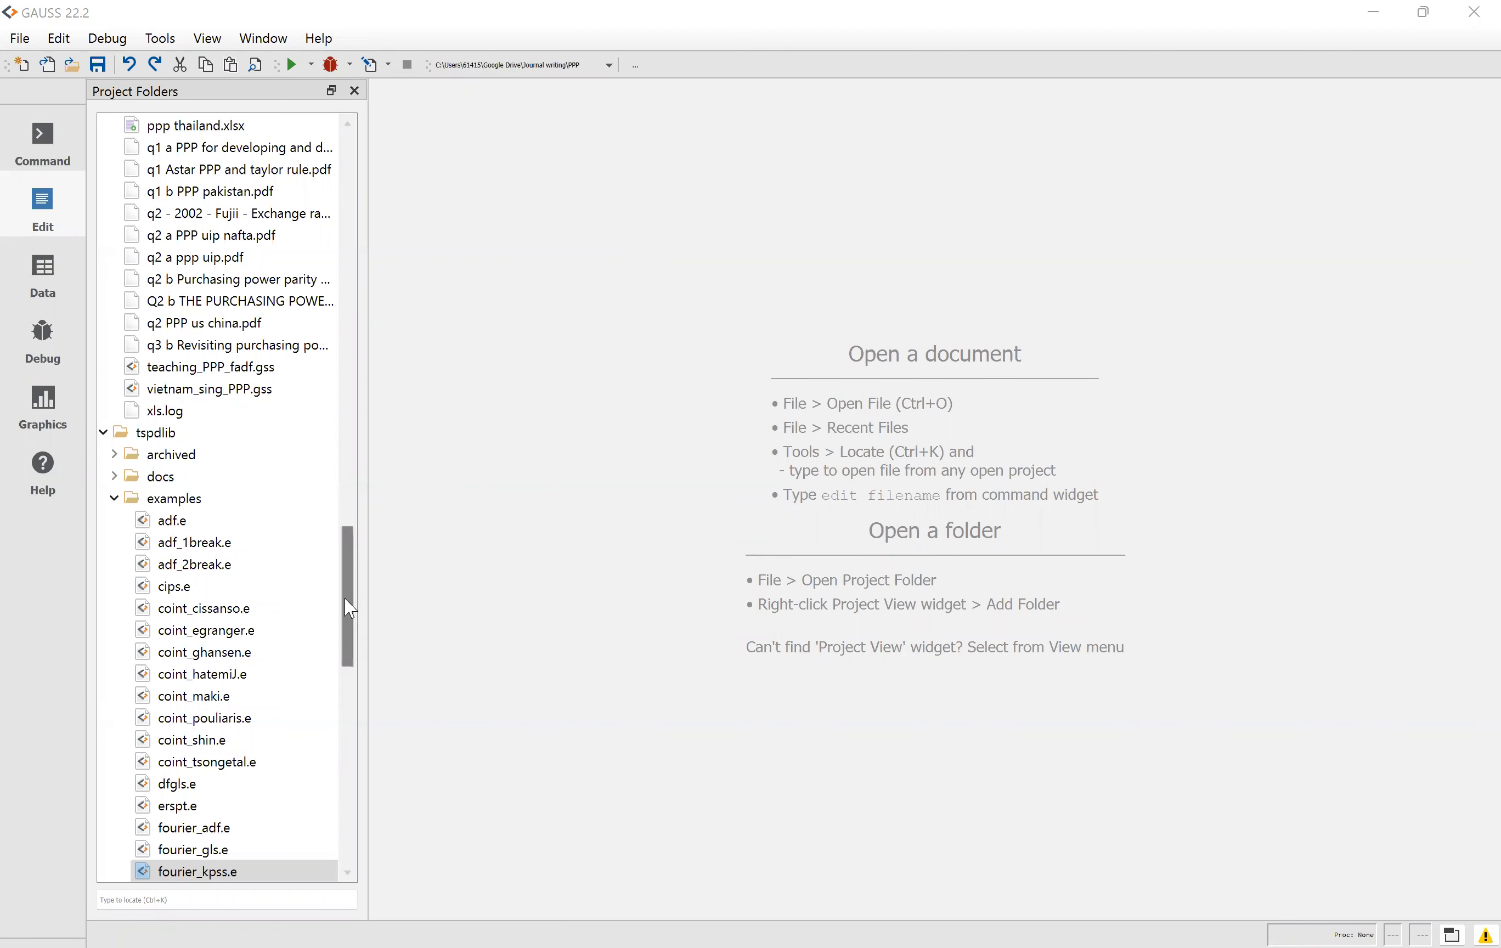
Make Journal writing > PPP the GAUSS current working directory
drag(350, 609, 382, 151)
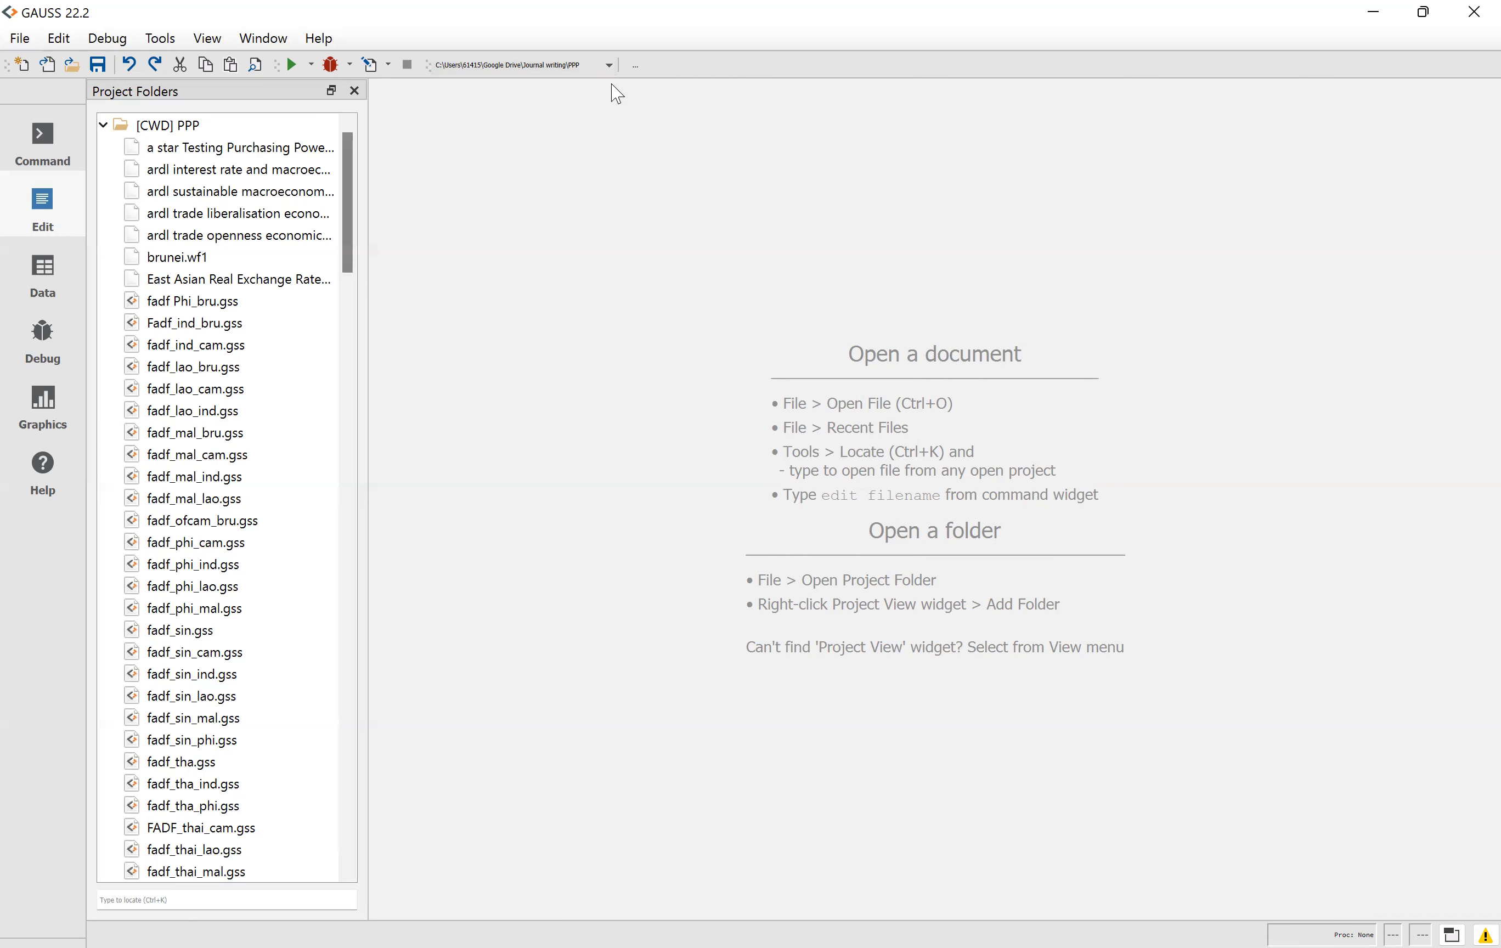
click(635, 65)
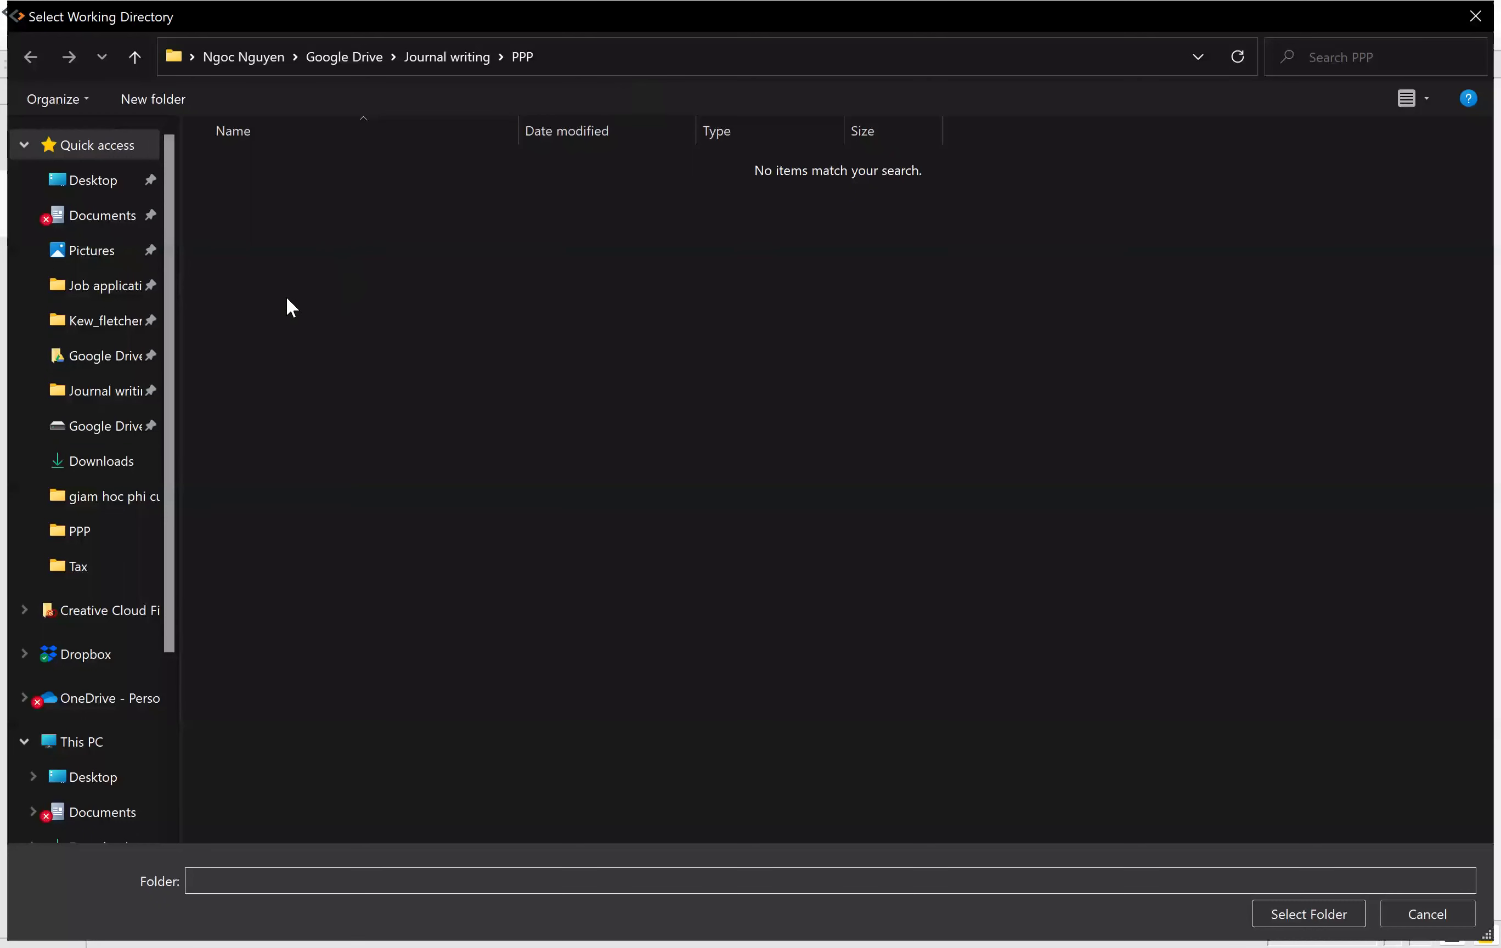
click(128, 400)
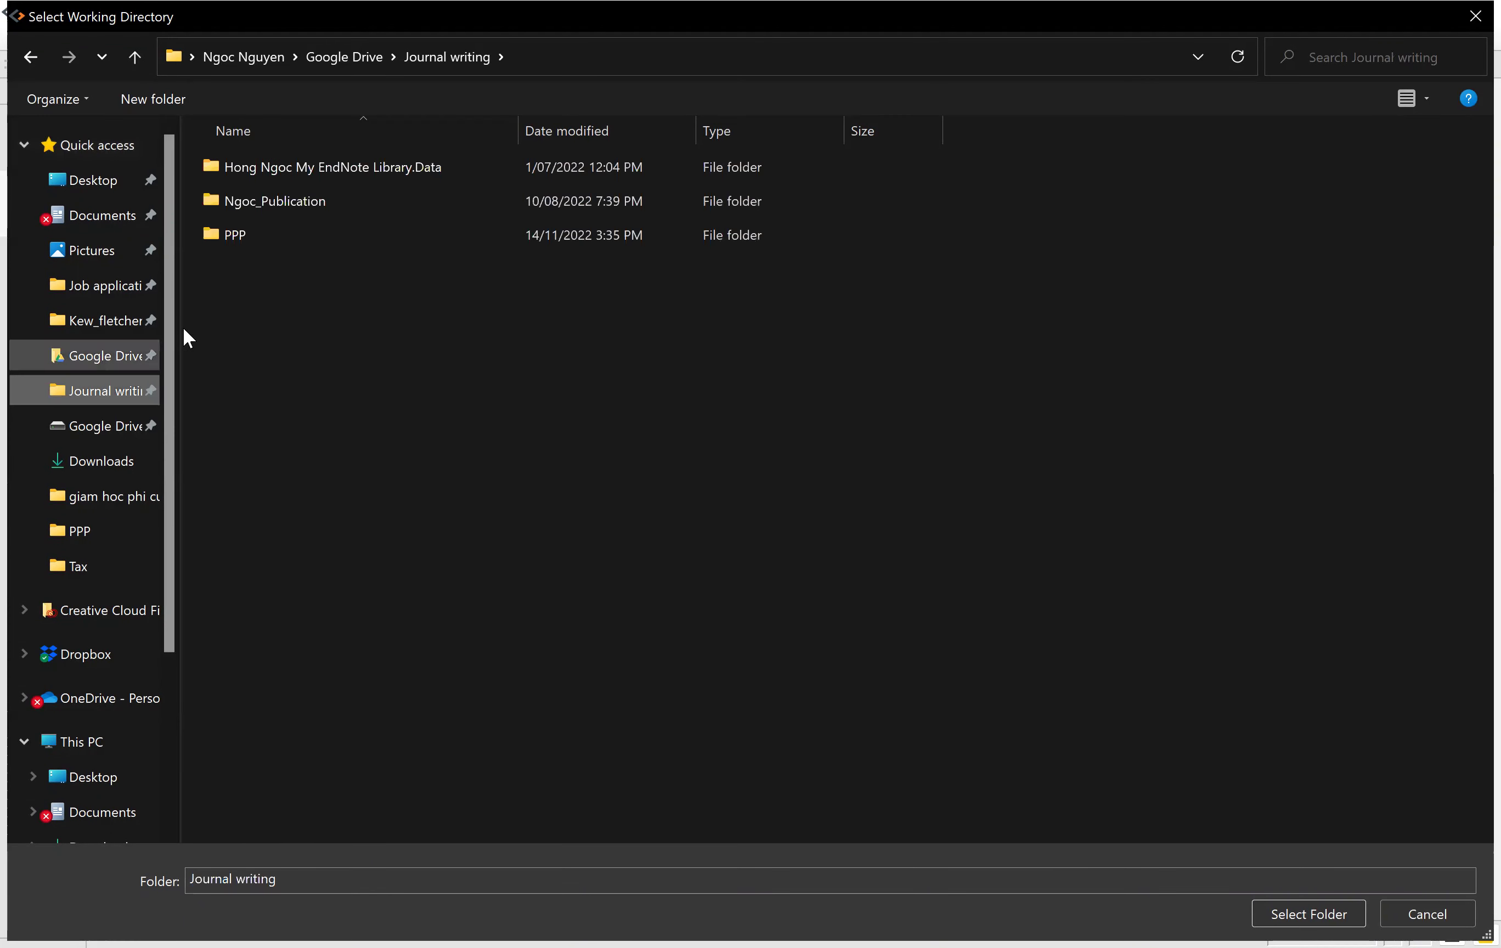
double_click(236, 245)
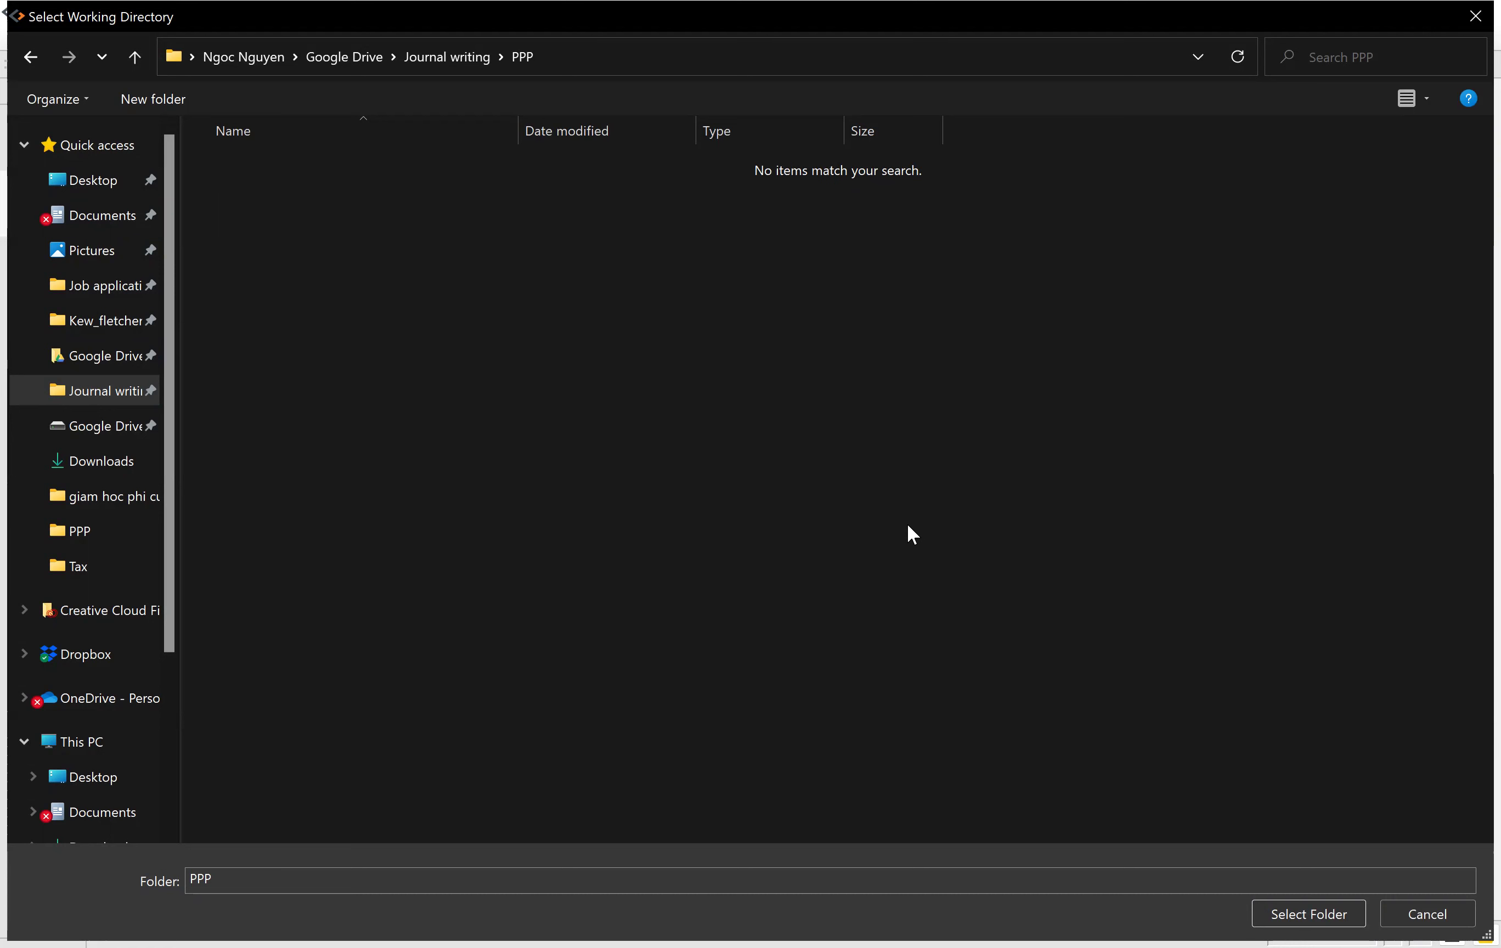
click(1303, 911)
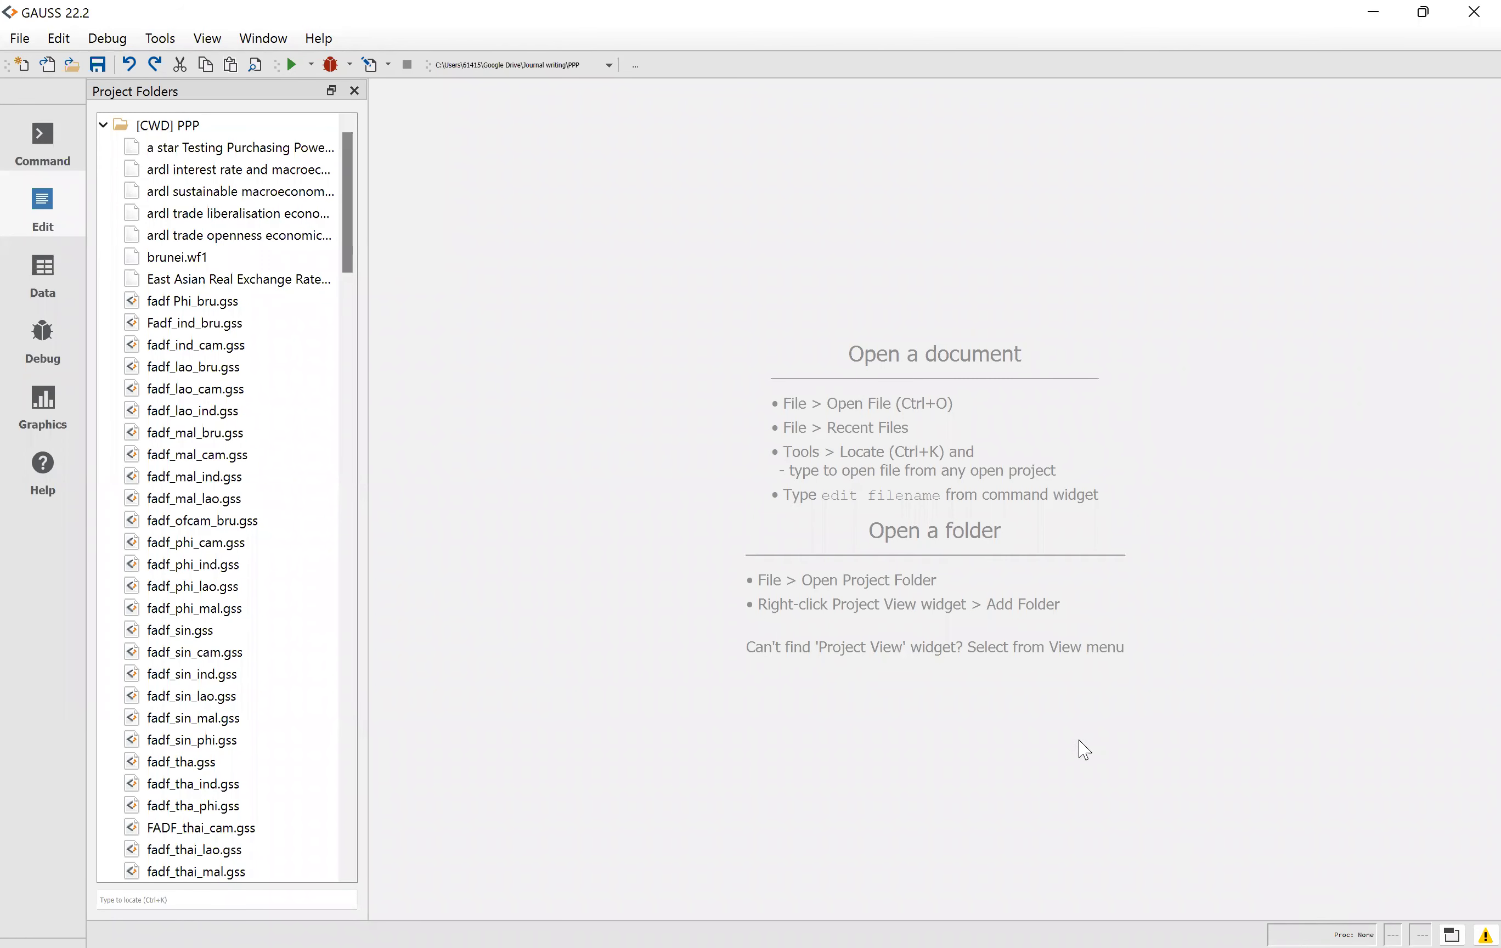
Open ppp singapore.xlsx from the Journal writing > PPP folder via File > Open
click(20, 39)
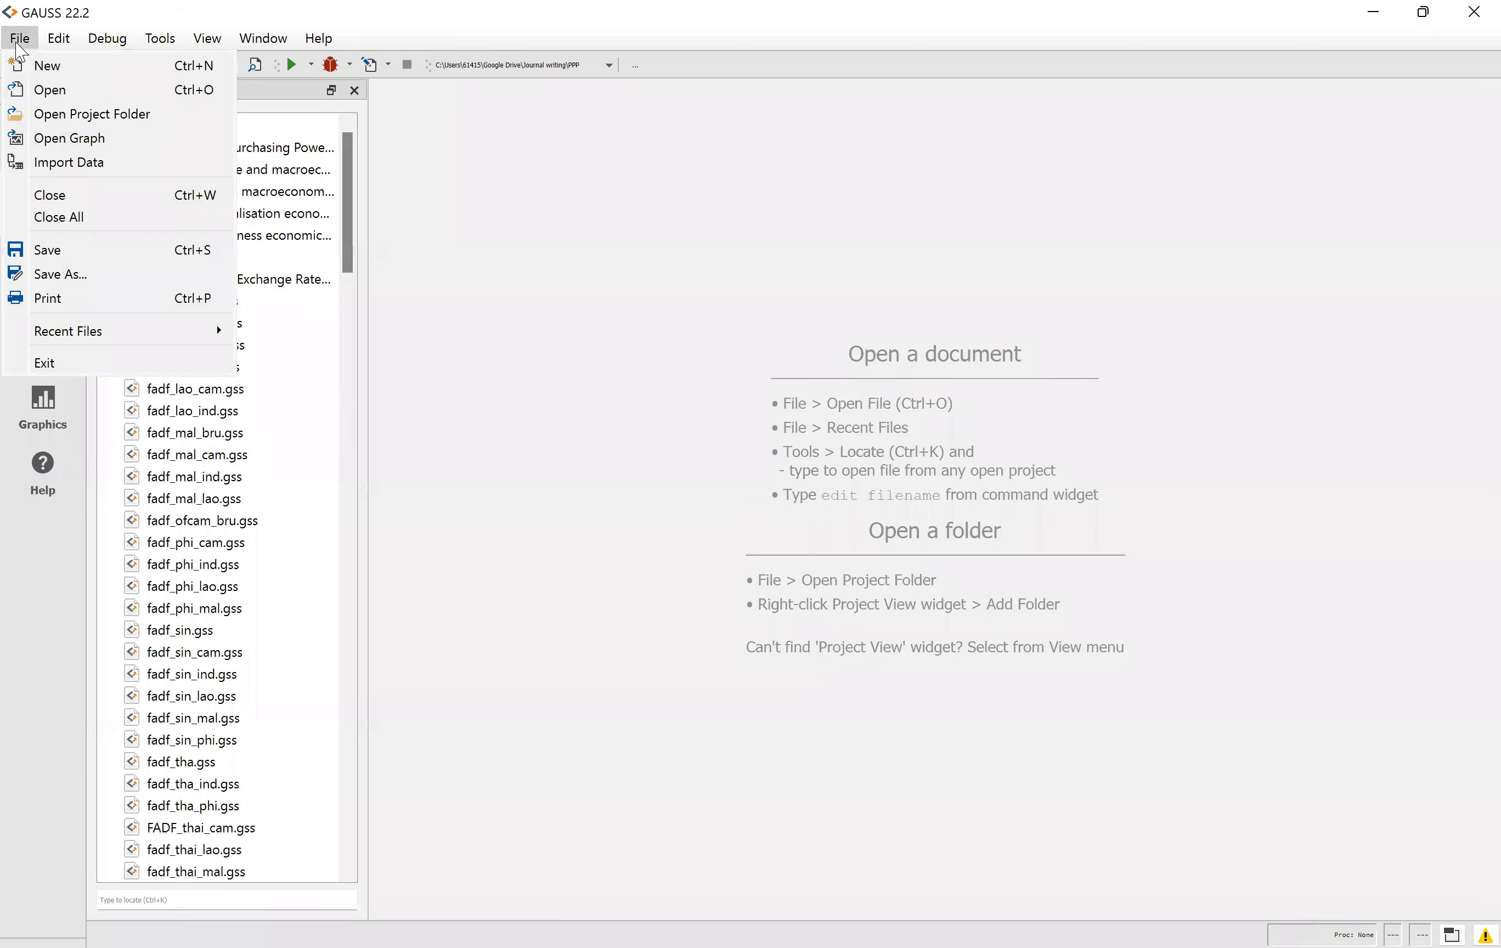
click(53, 94)
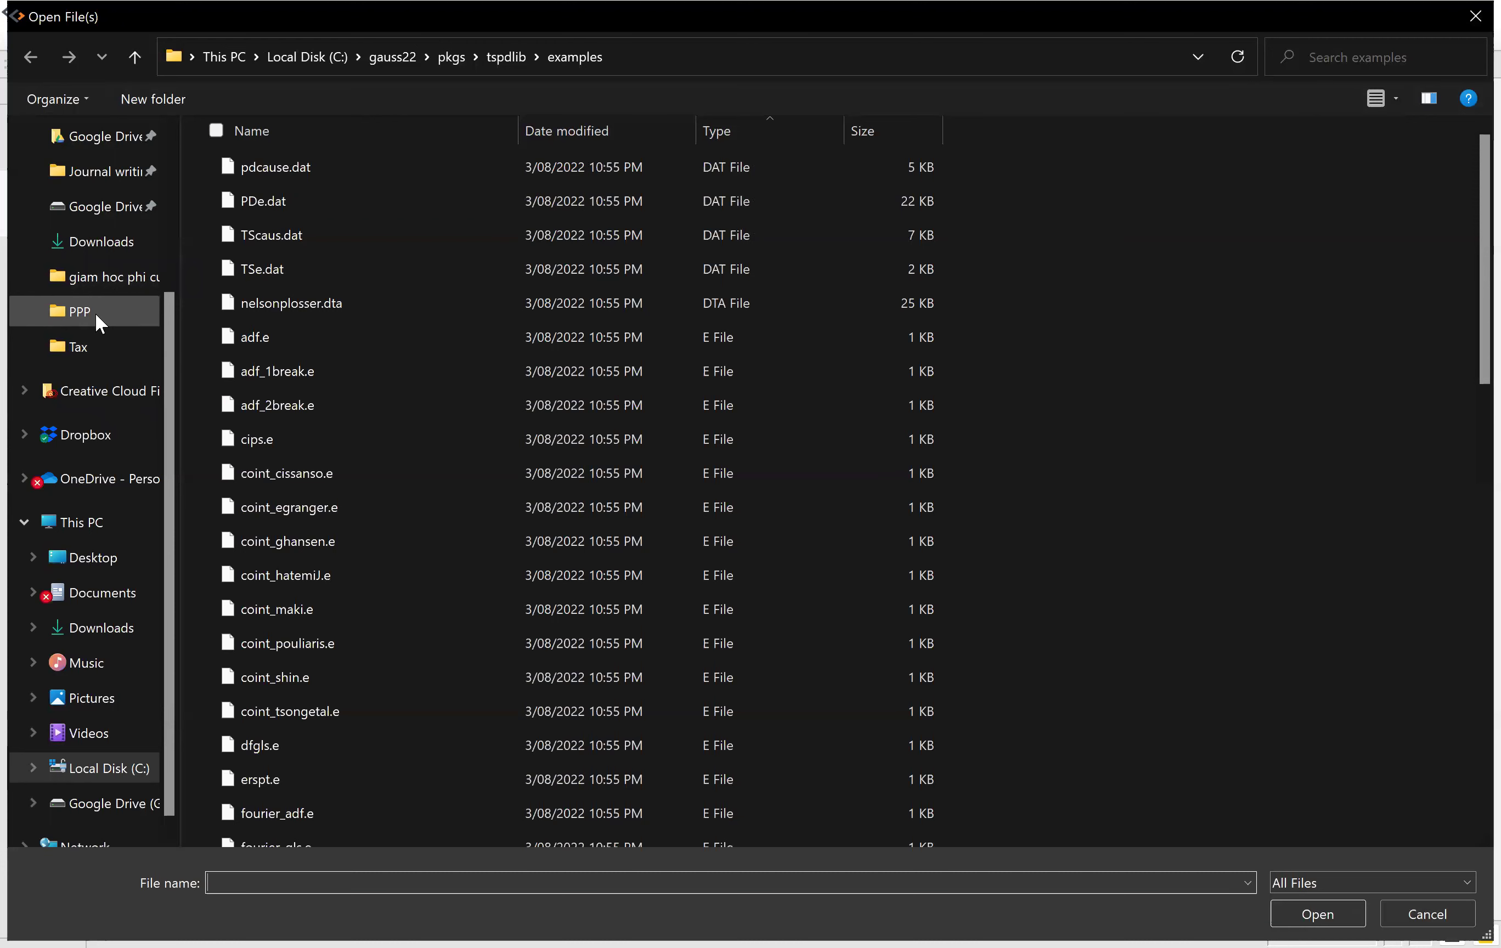
click(133, 180)
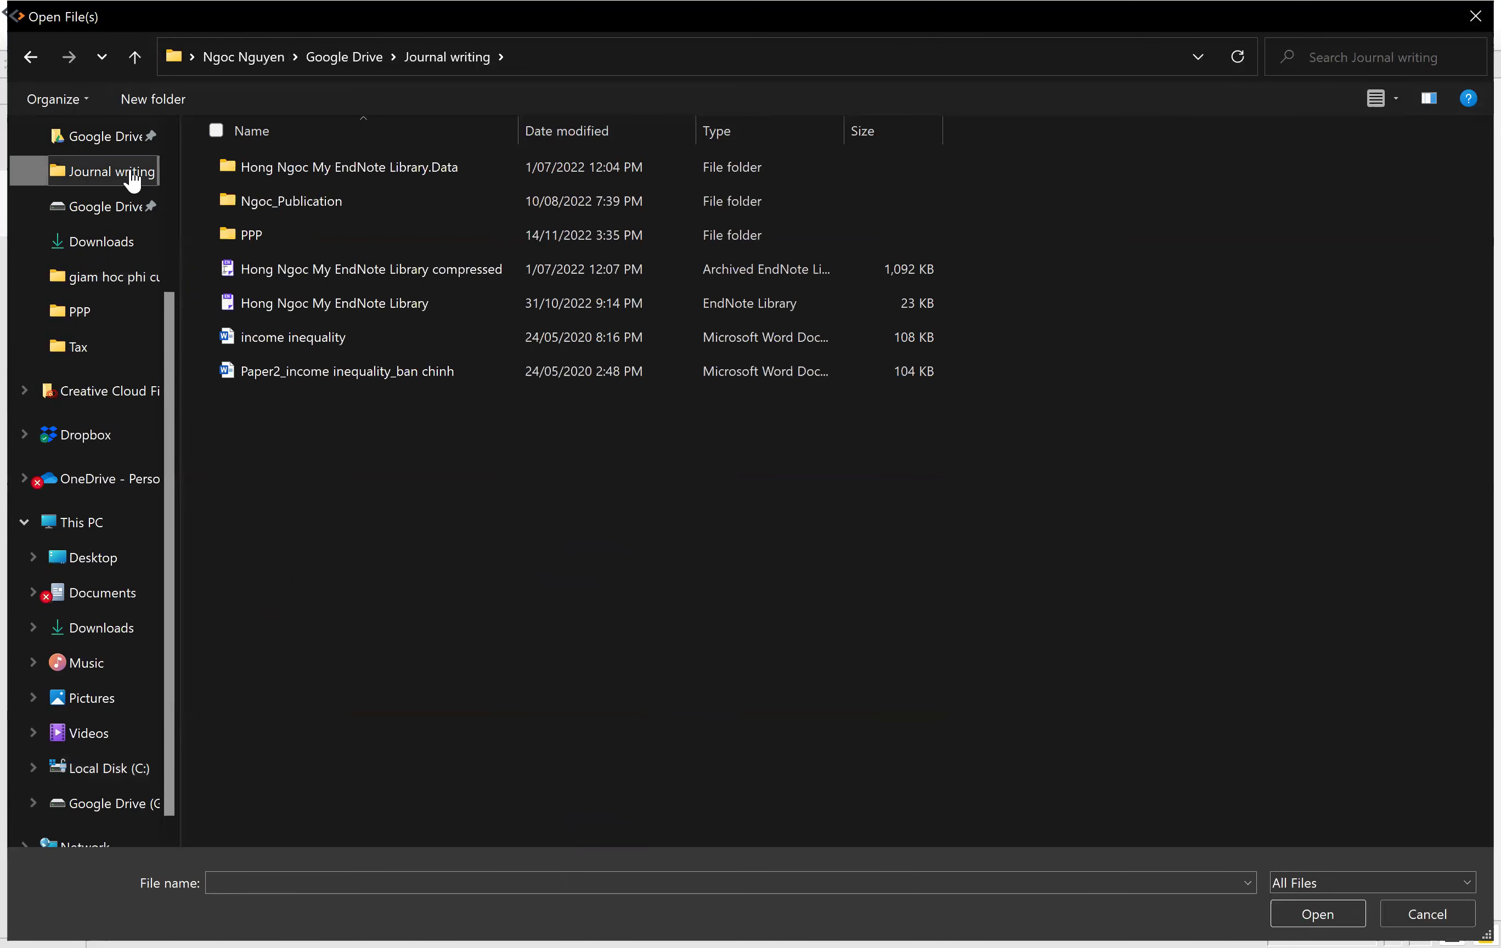
double_click(237, 231)
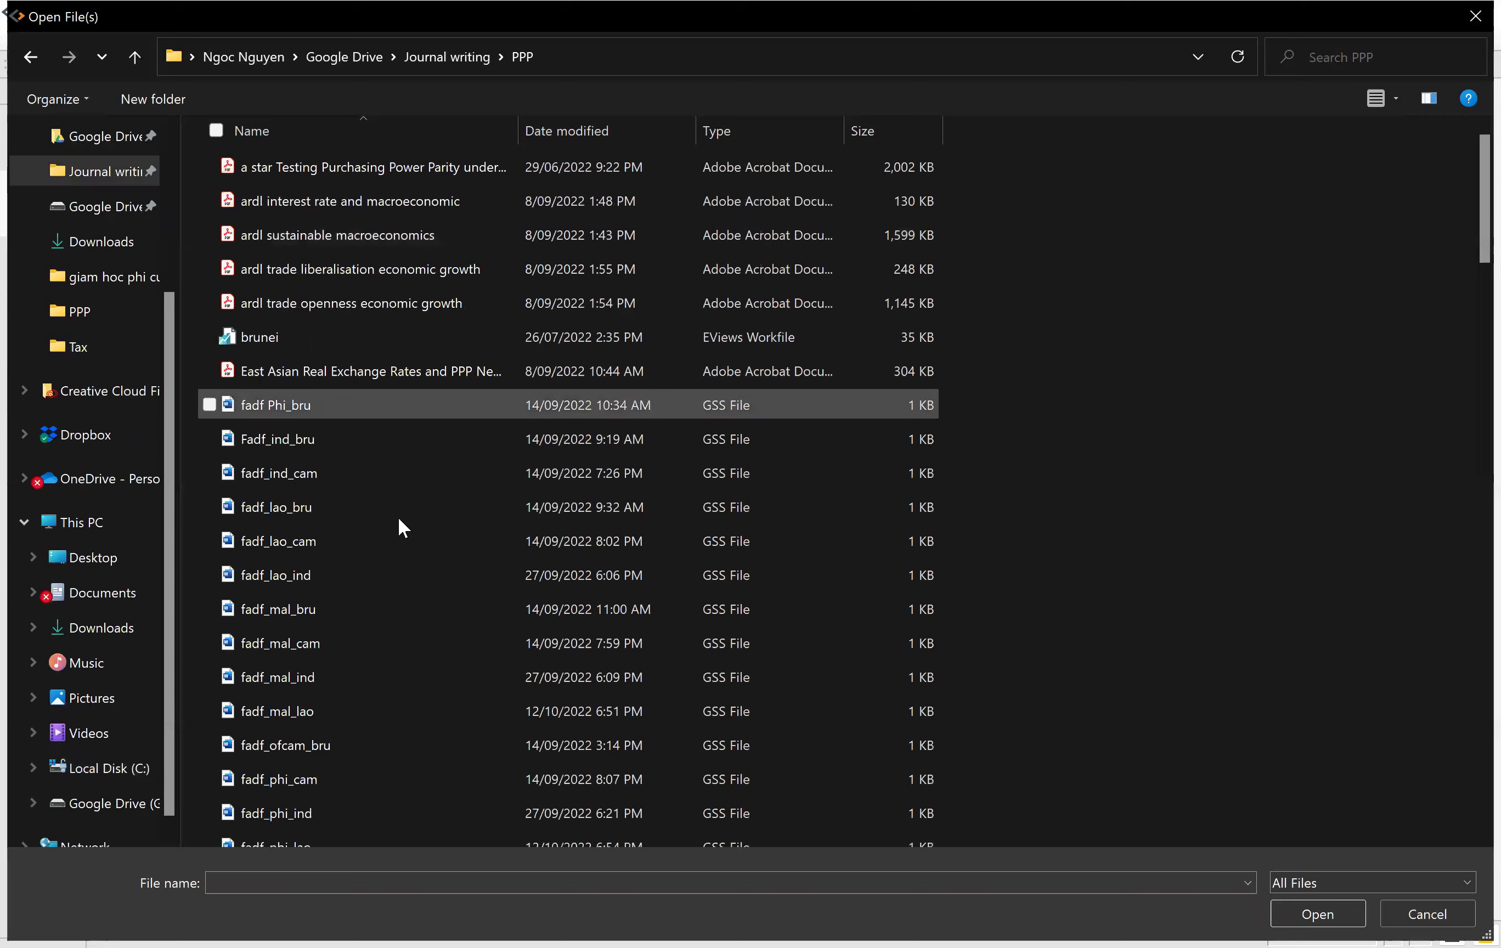
scroll(399, 522, down, 7)
scroll(401, 527, down, 15)
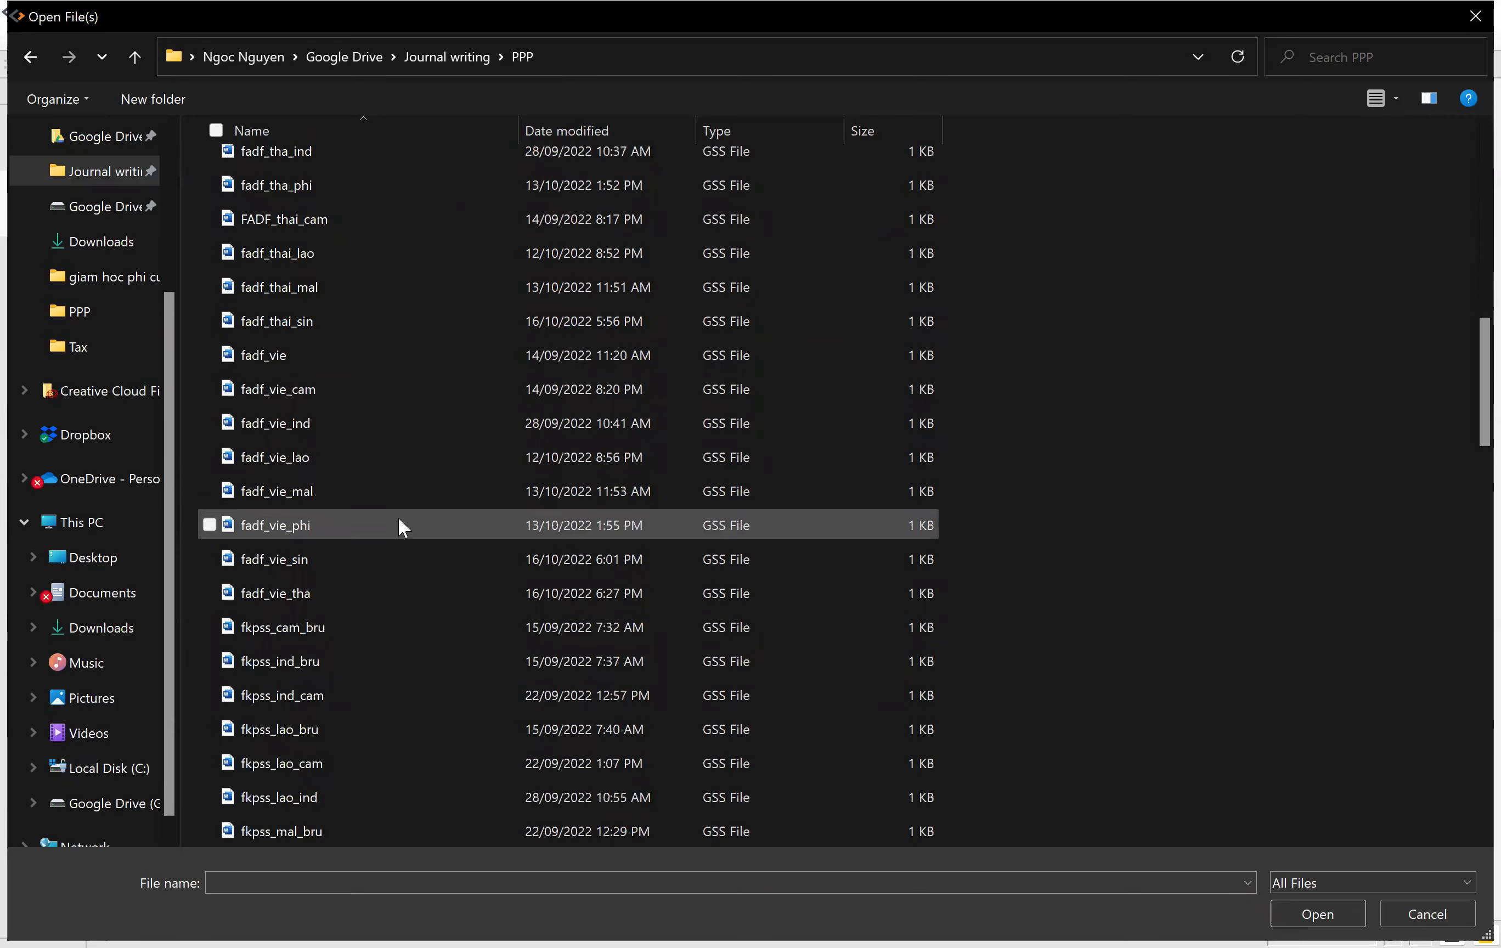
scroll(402, 527, down, 11)
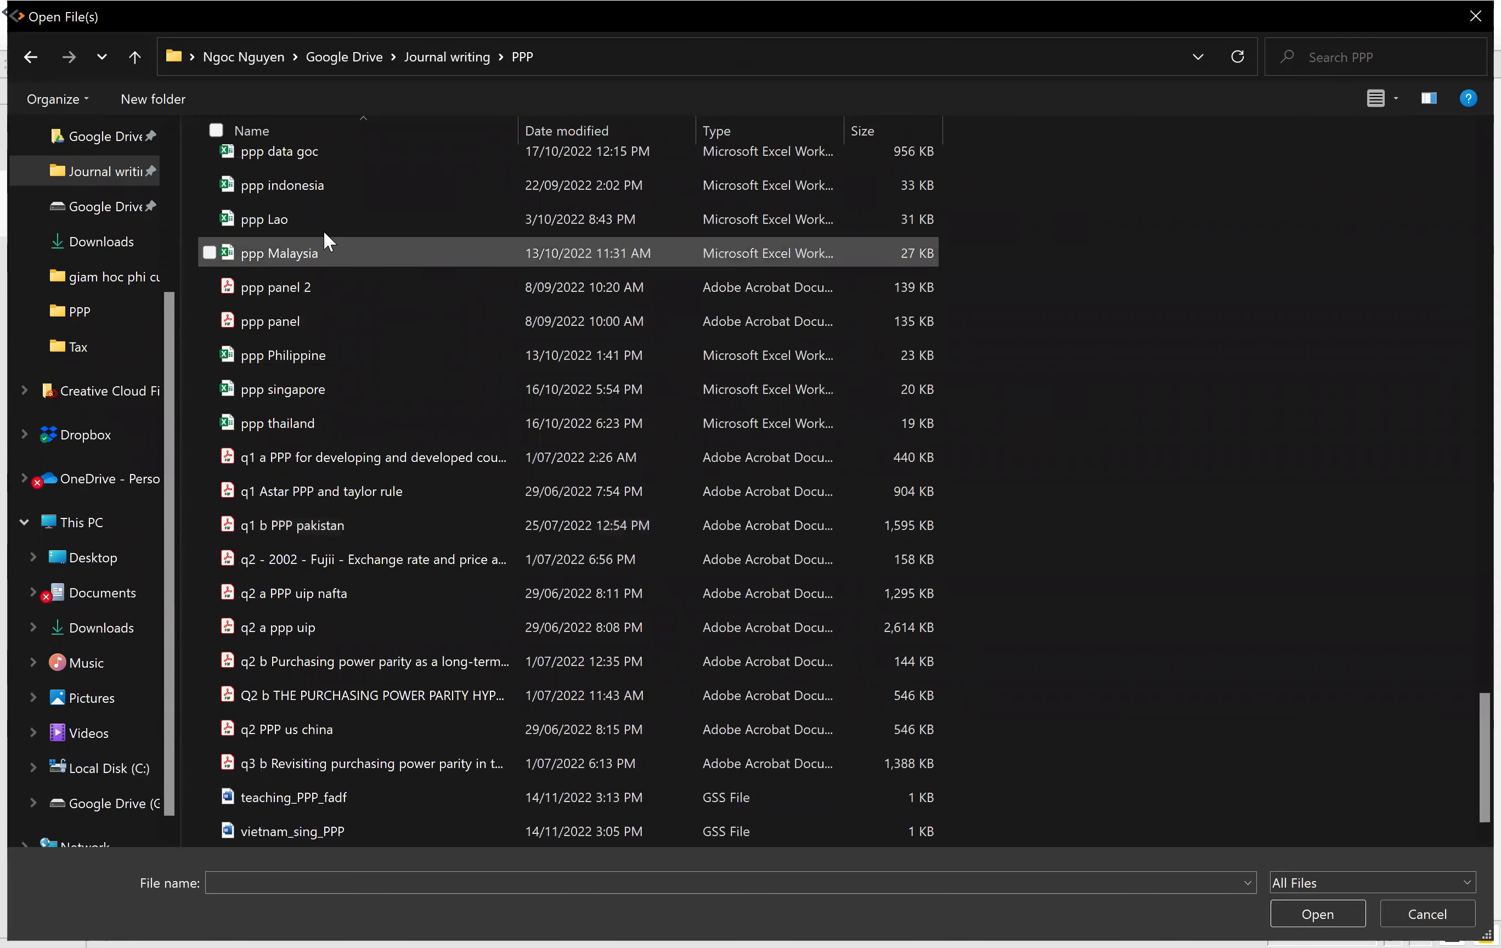
click(307, 393)
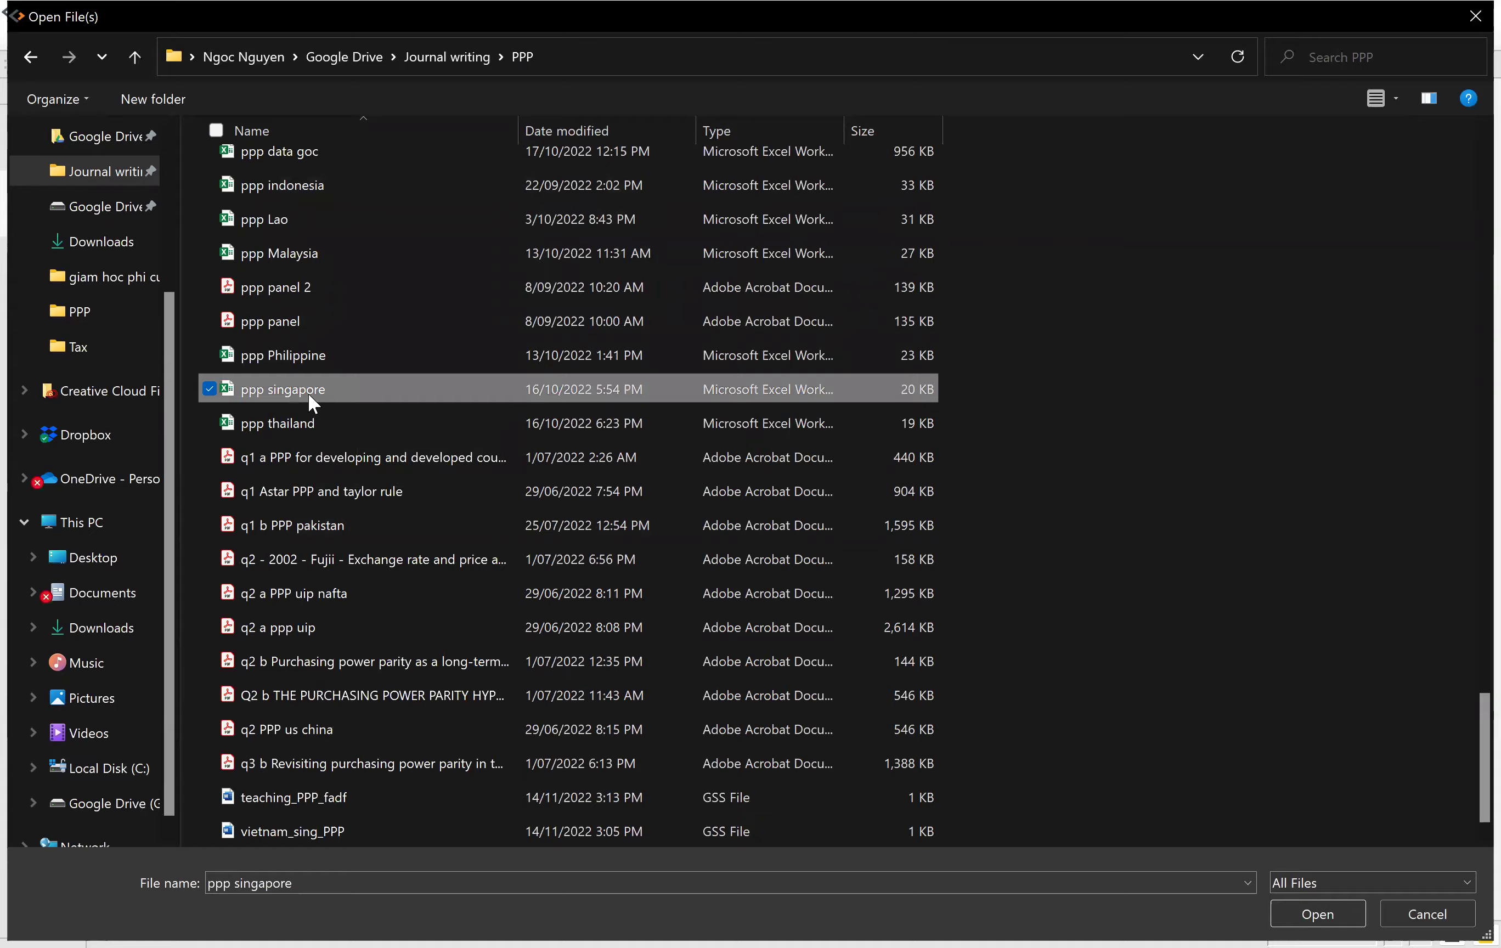
double_click(307, 393)
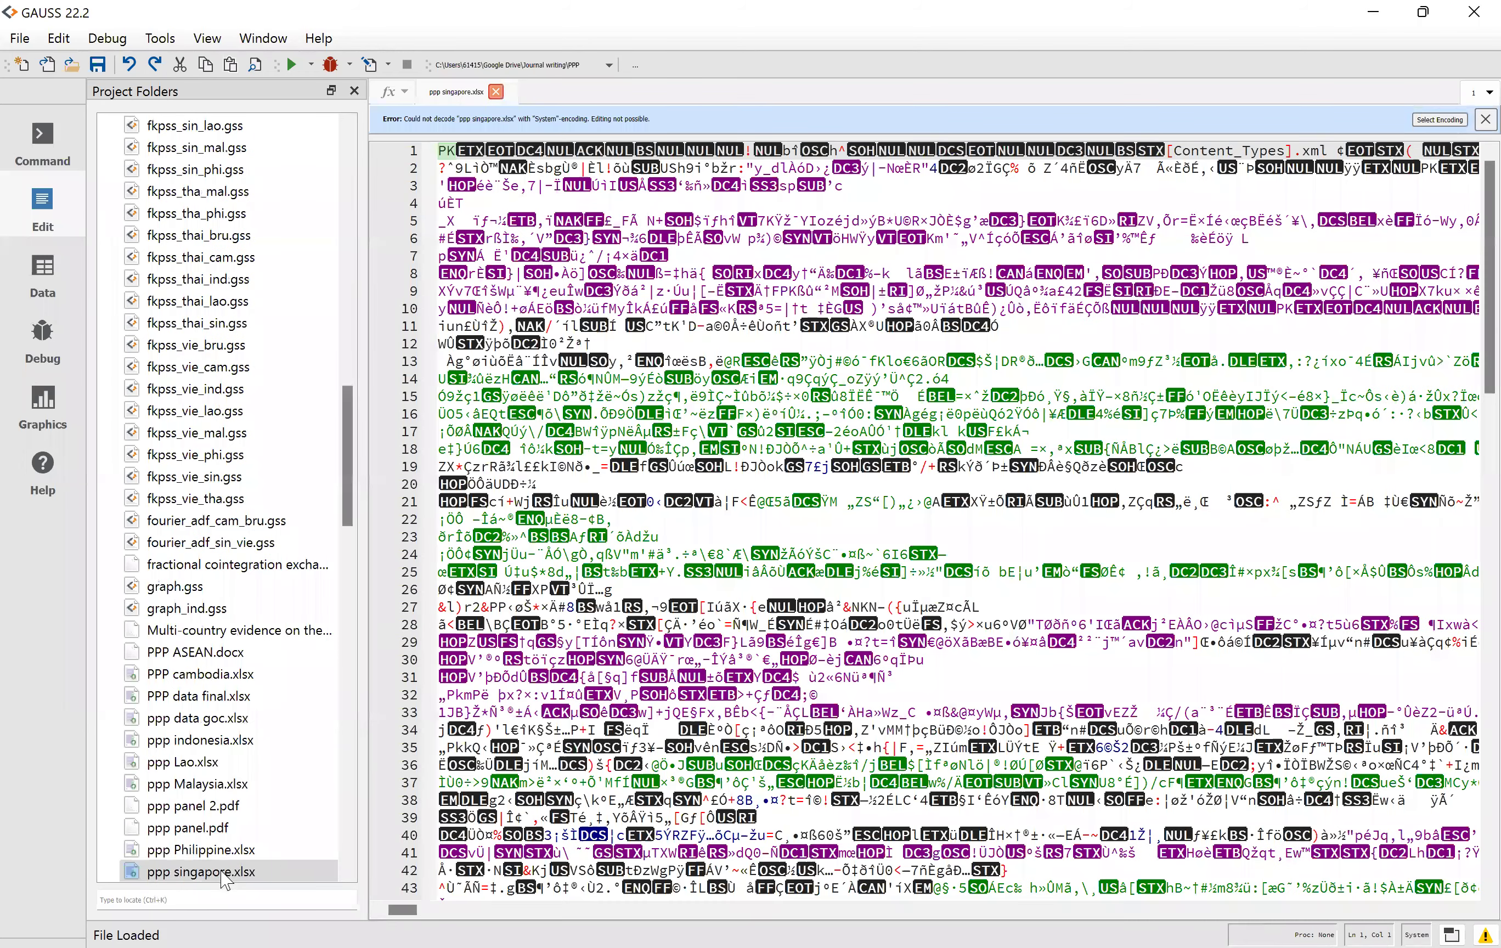
Launch Import Data for ppp singapore.xlsx from the Project Folders panel
double_click(227, 882)
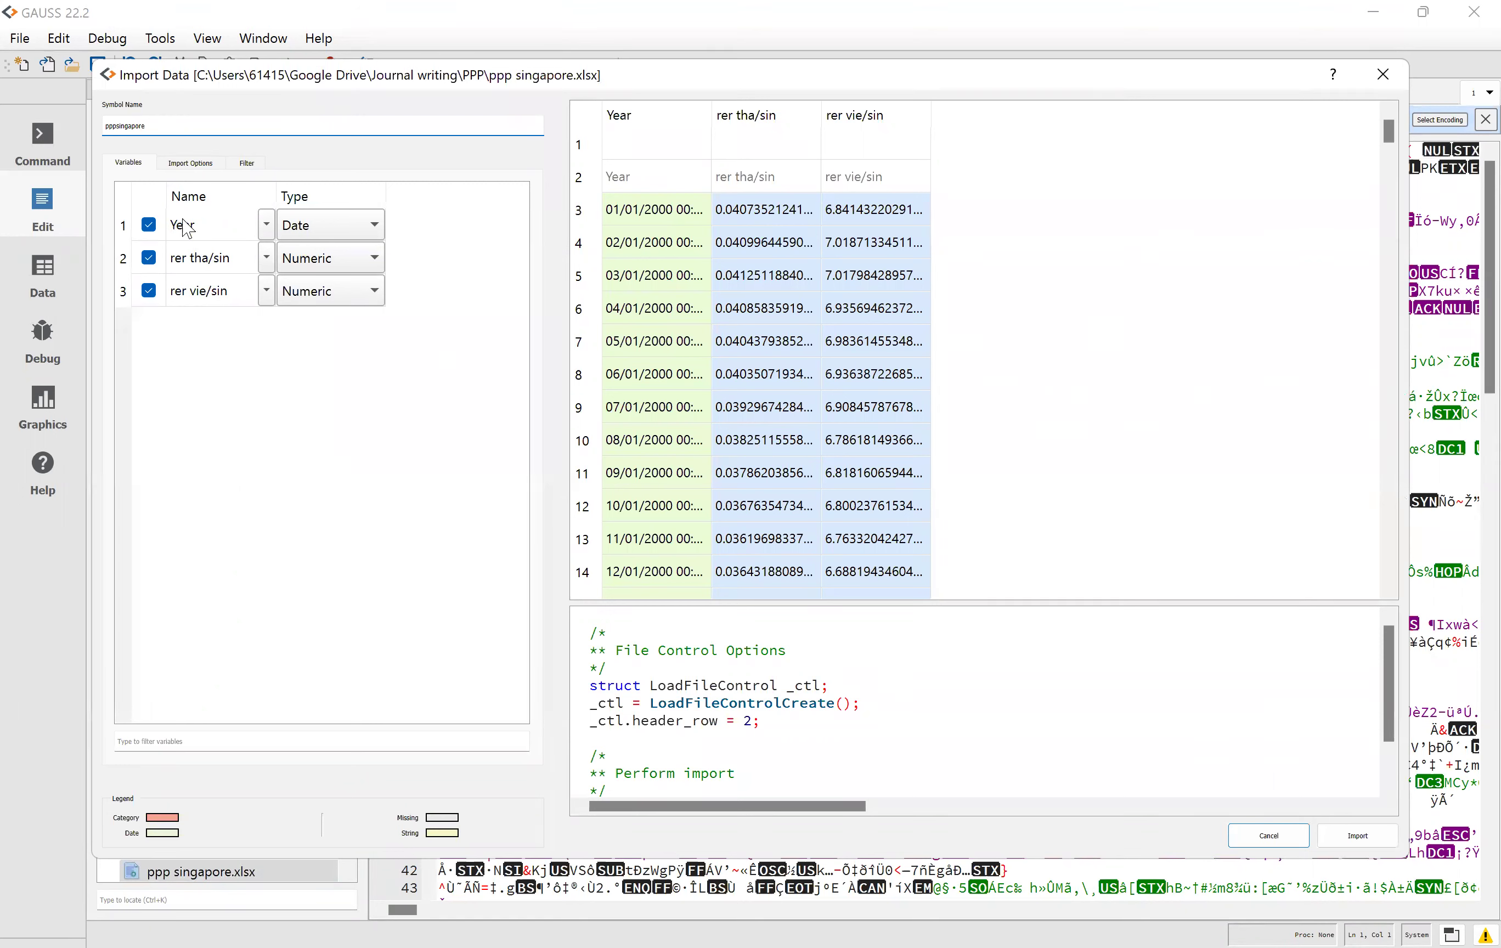
Exclude rer tha/sin and import Year and rer vie/sin as pppsingapore
click(149, 258)
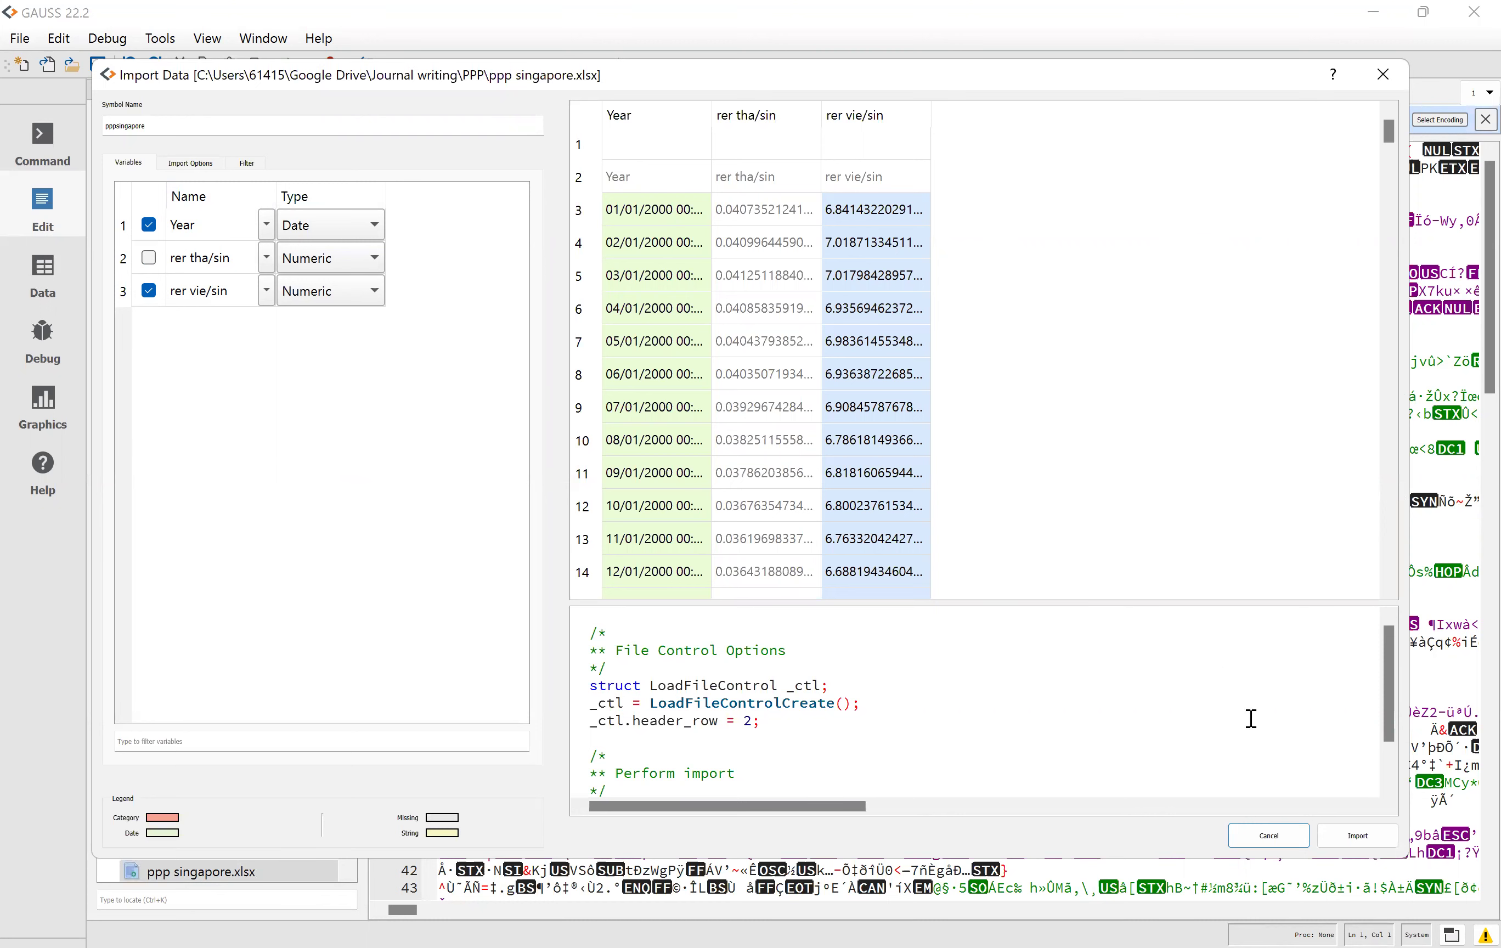
click(1365, 838)
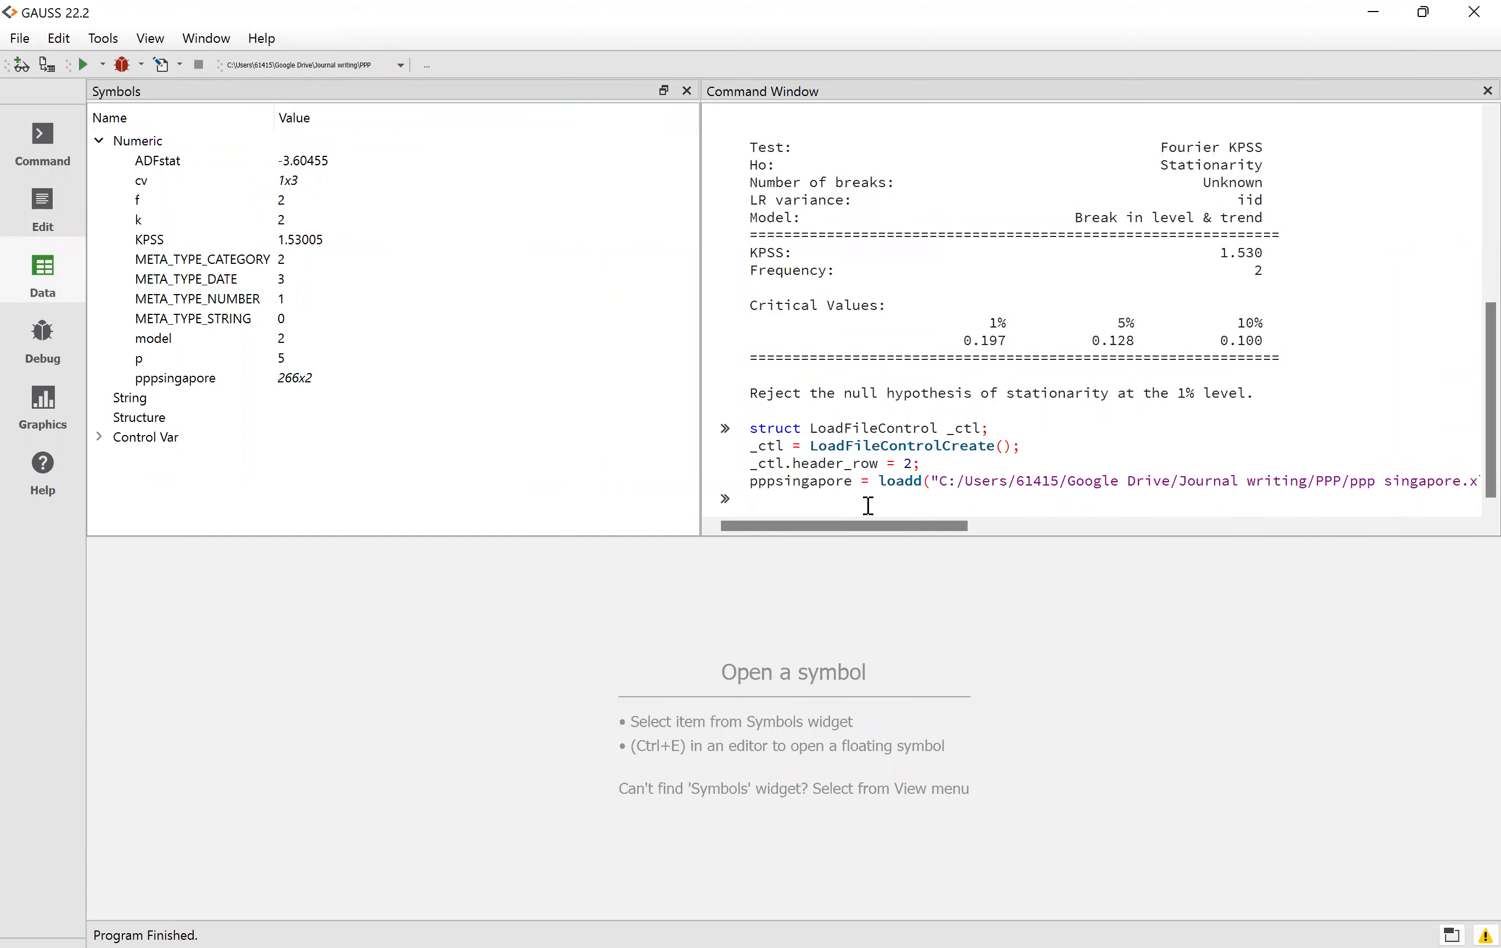
Run plotxy(pppsingapore,"rer vie/sin~year") to graph the real exchange rate, then return to Edit
text(plo)
key(BackSpace)
key(BackSpace)
text(lotxy()
click(1022, 521)
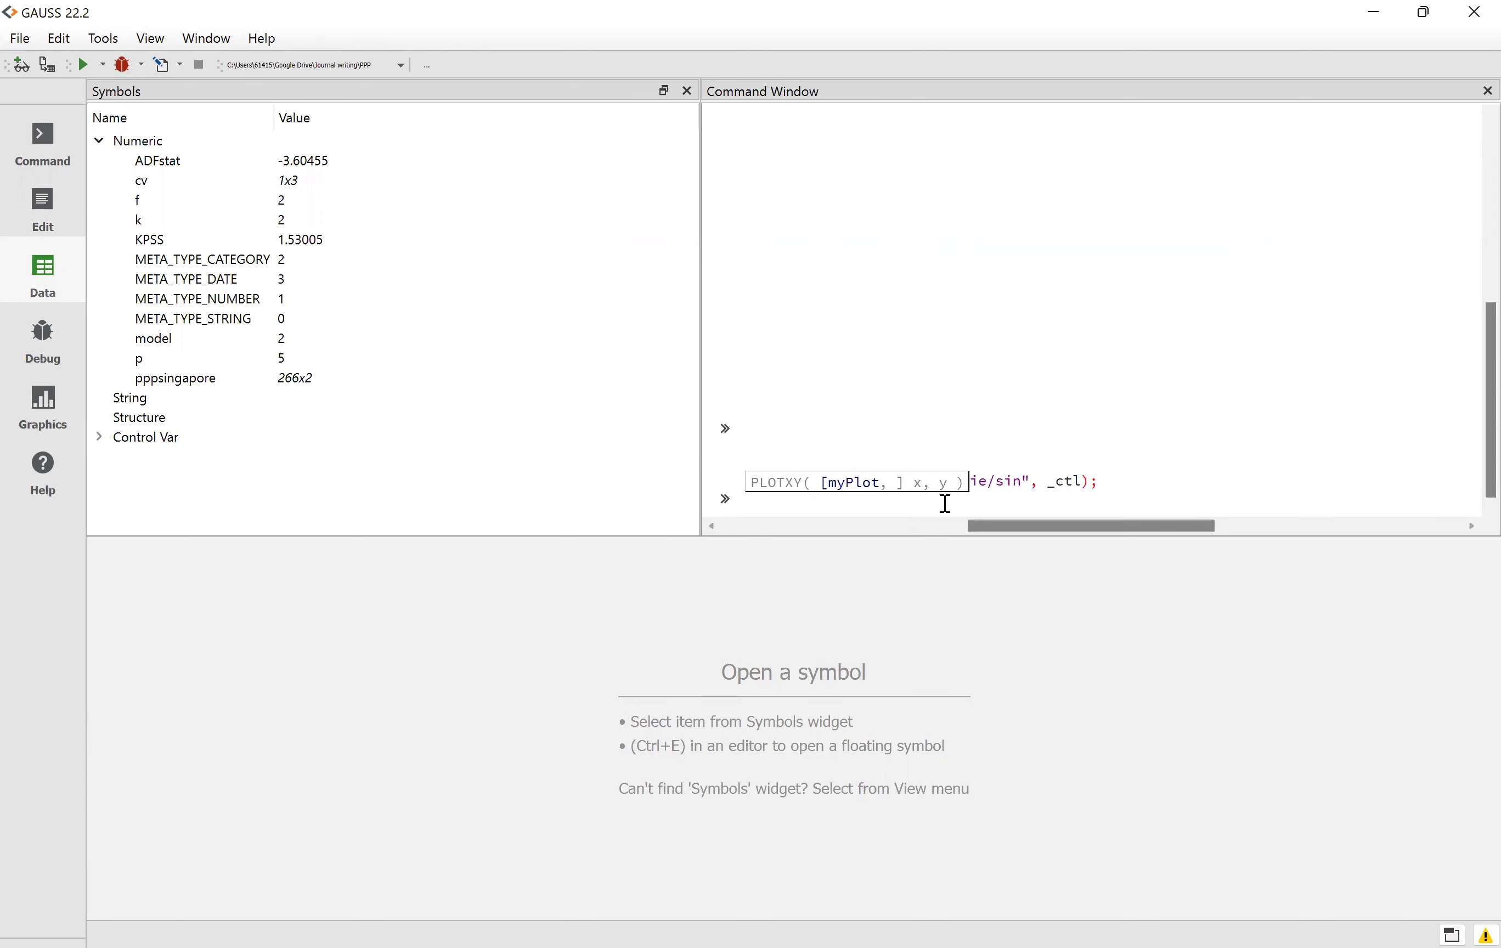
click(755, 527)
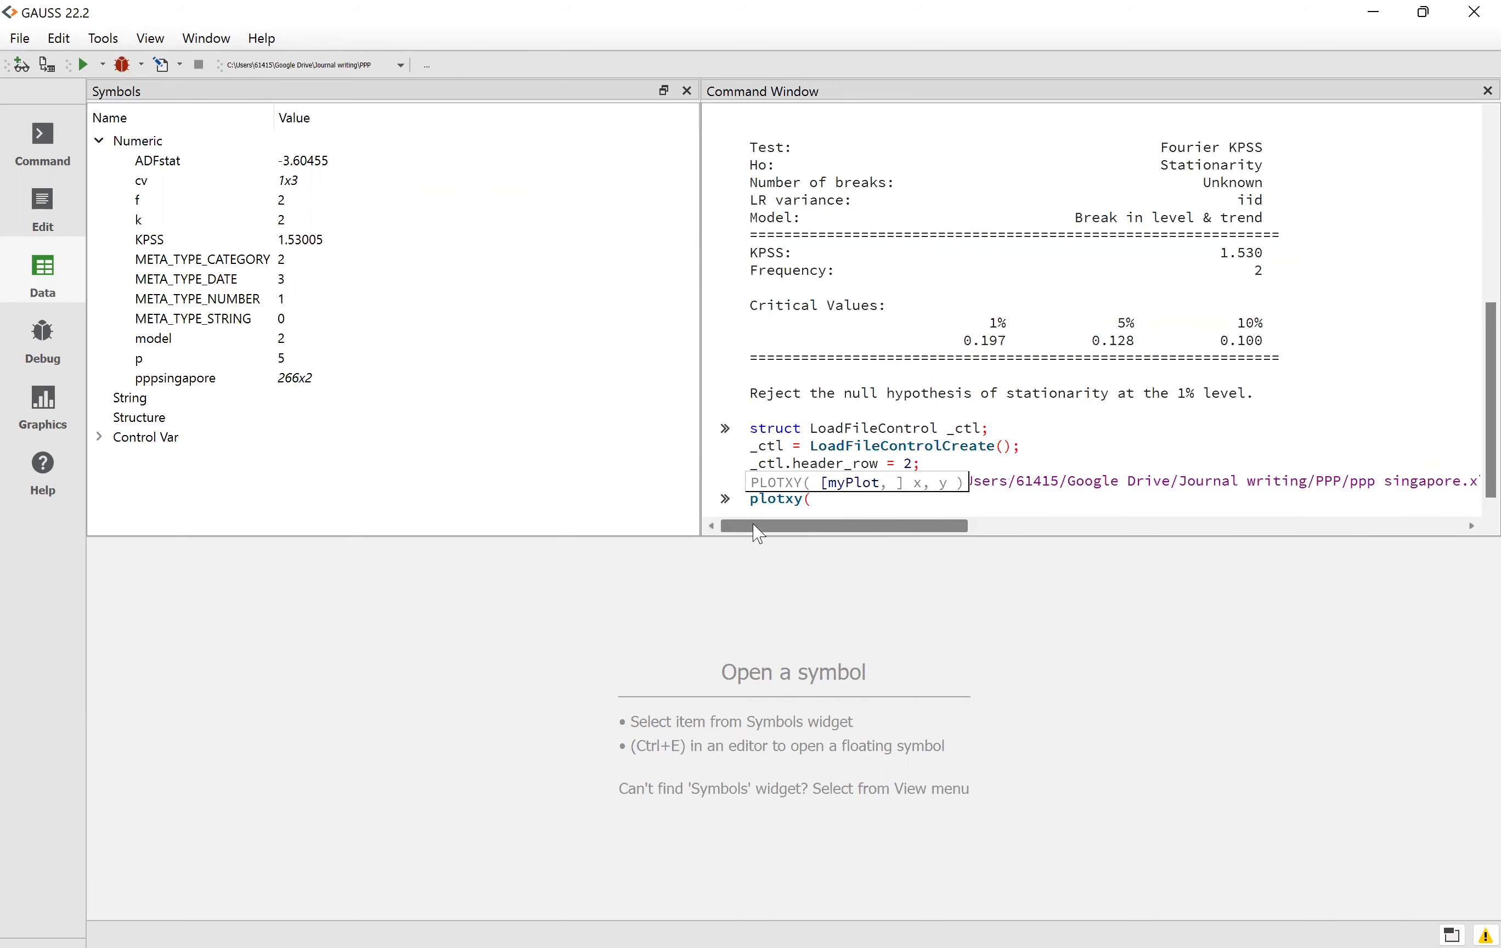
click(816, 502)
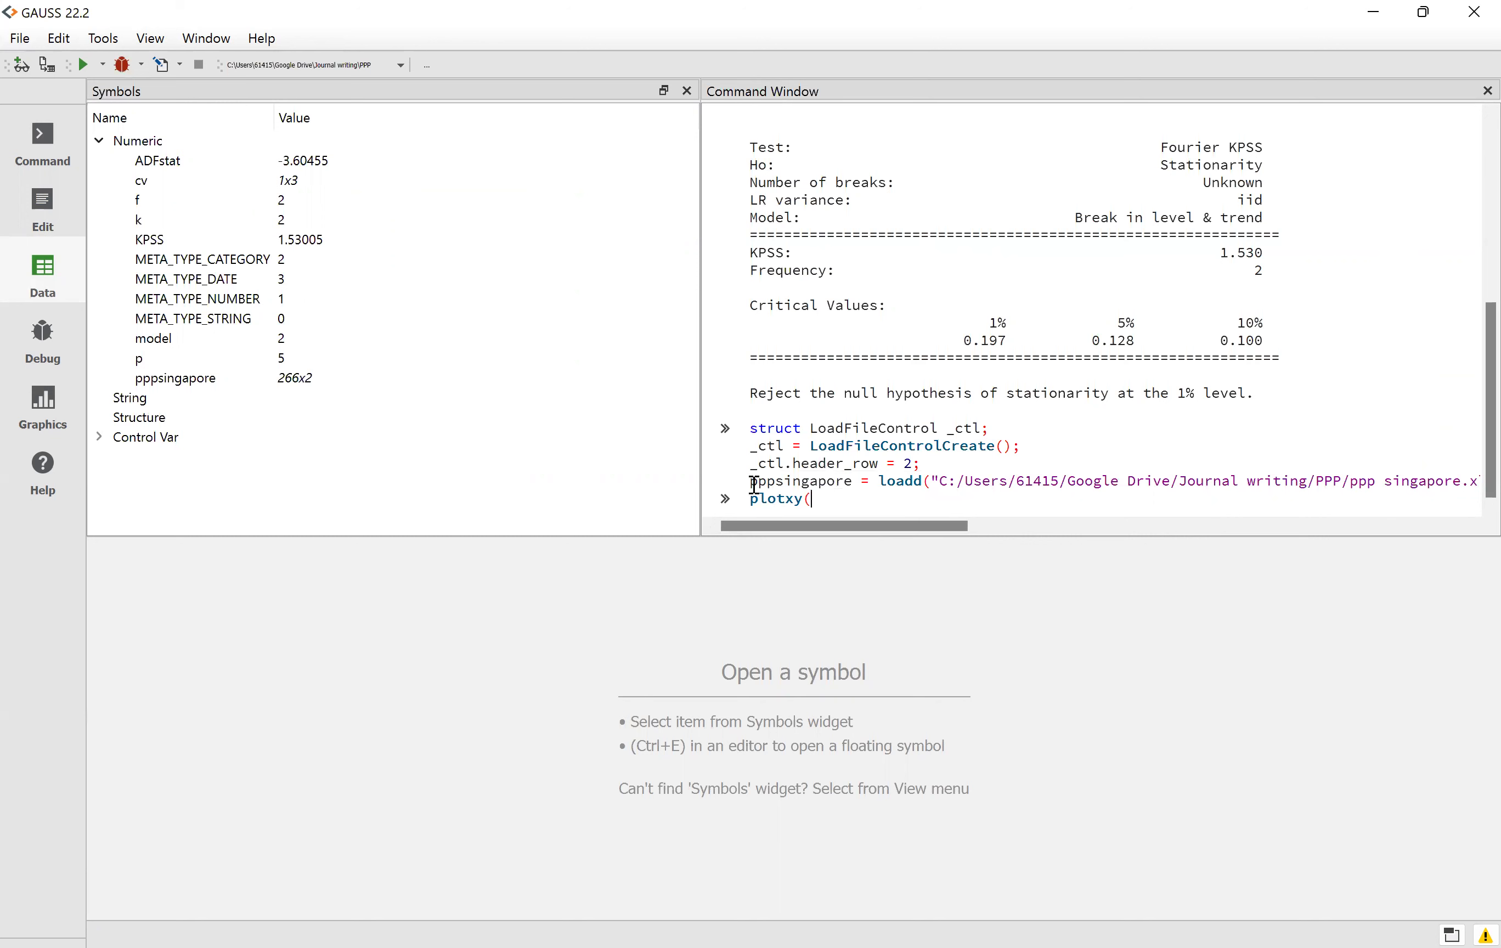
drag(755, 484, 853, 487)
key(ctrl+c)
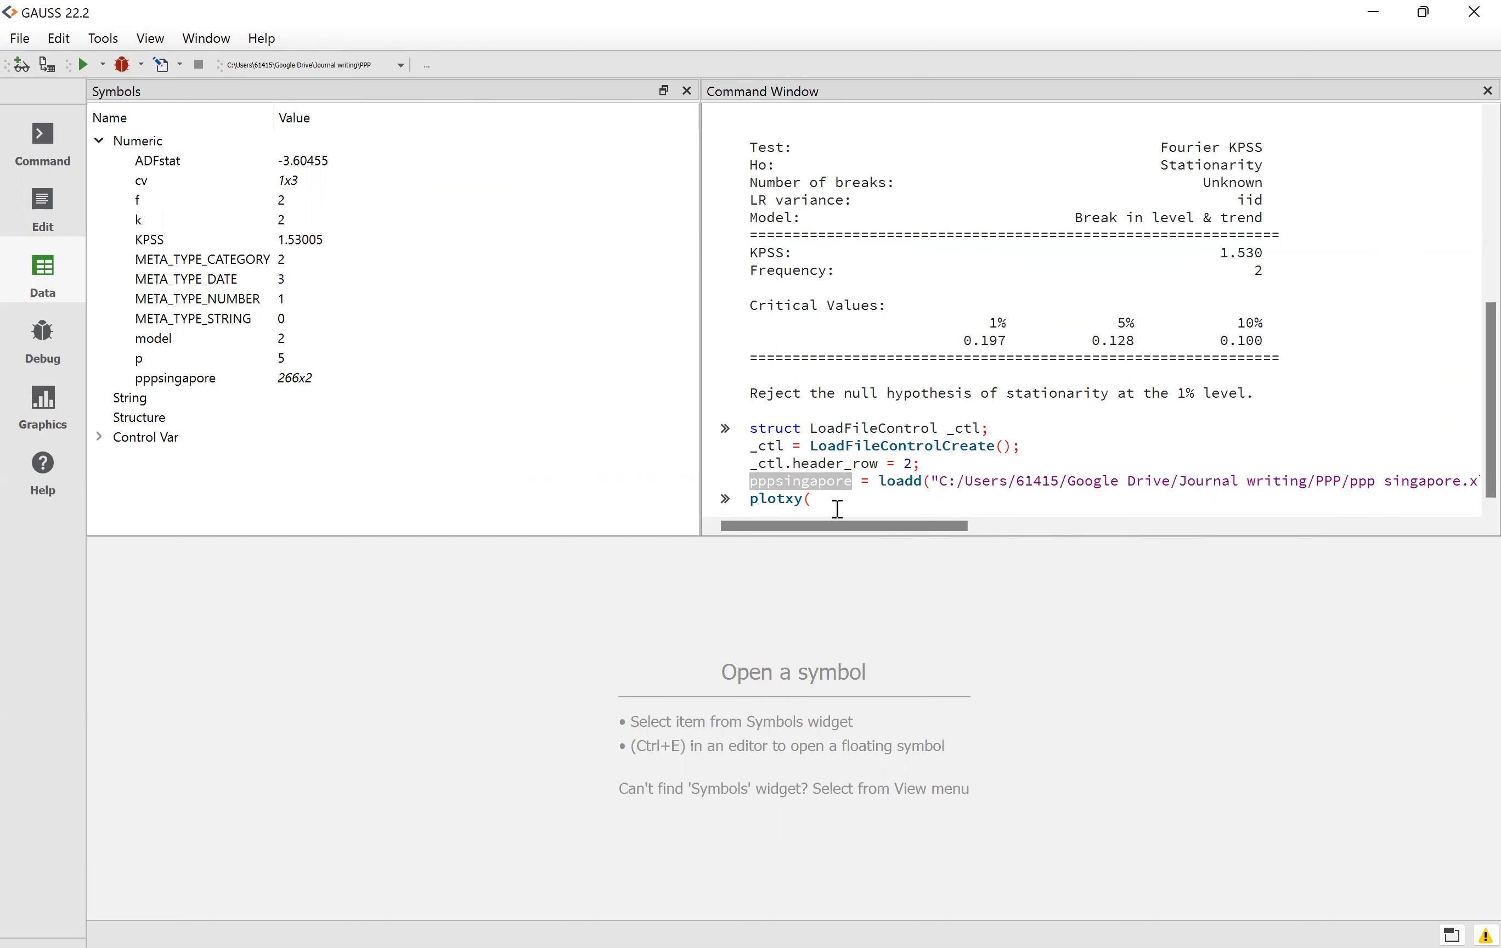
click(839, 509)
key(ctrl+v)
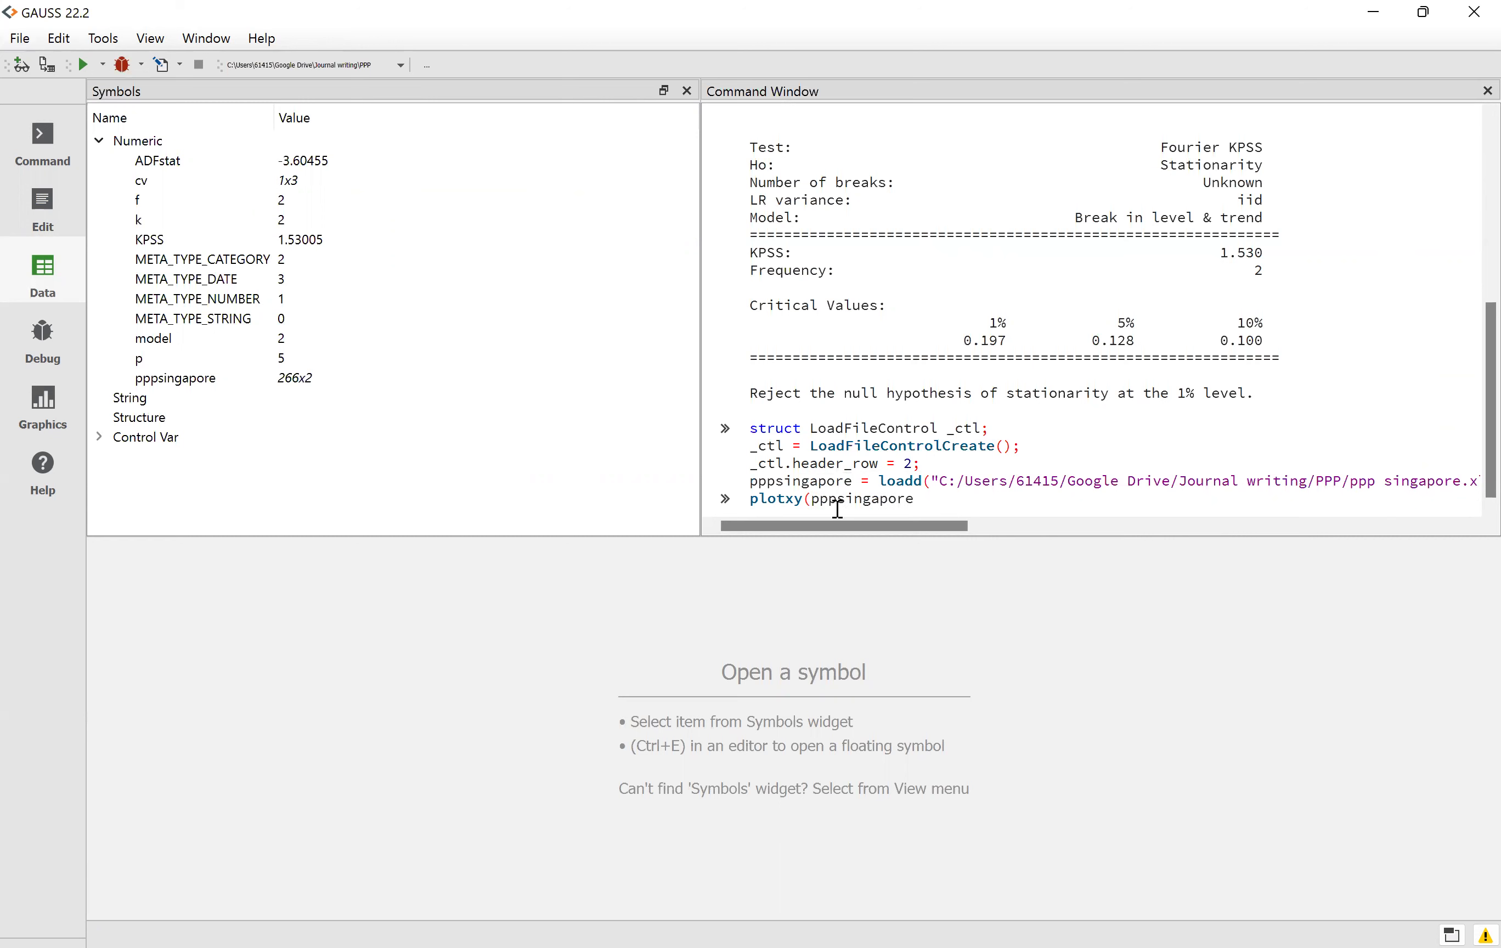
text(,"rer vie/sin~year"))
key(Return)
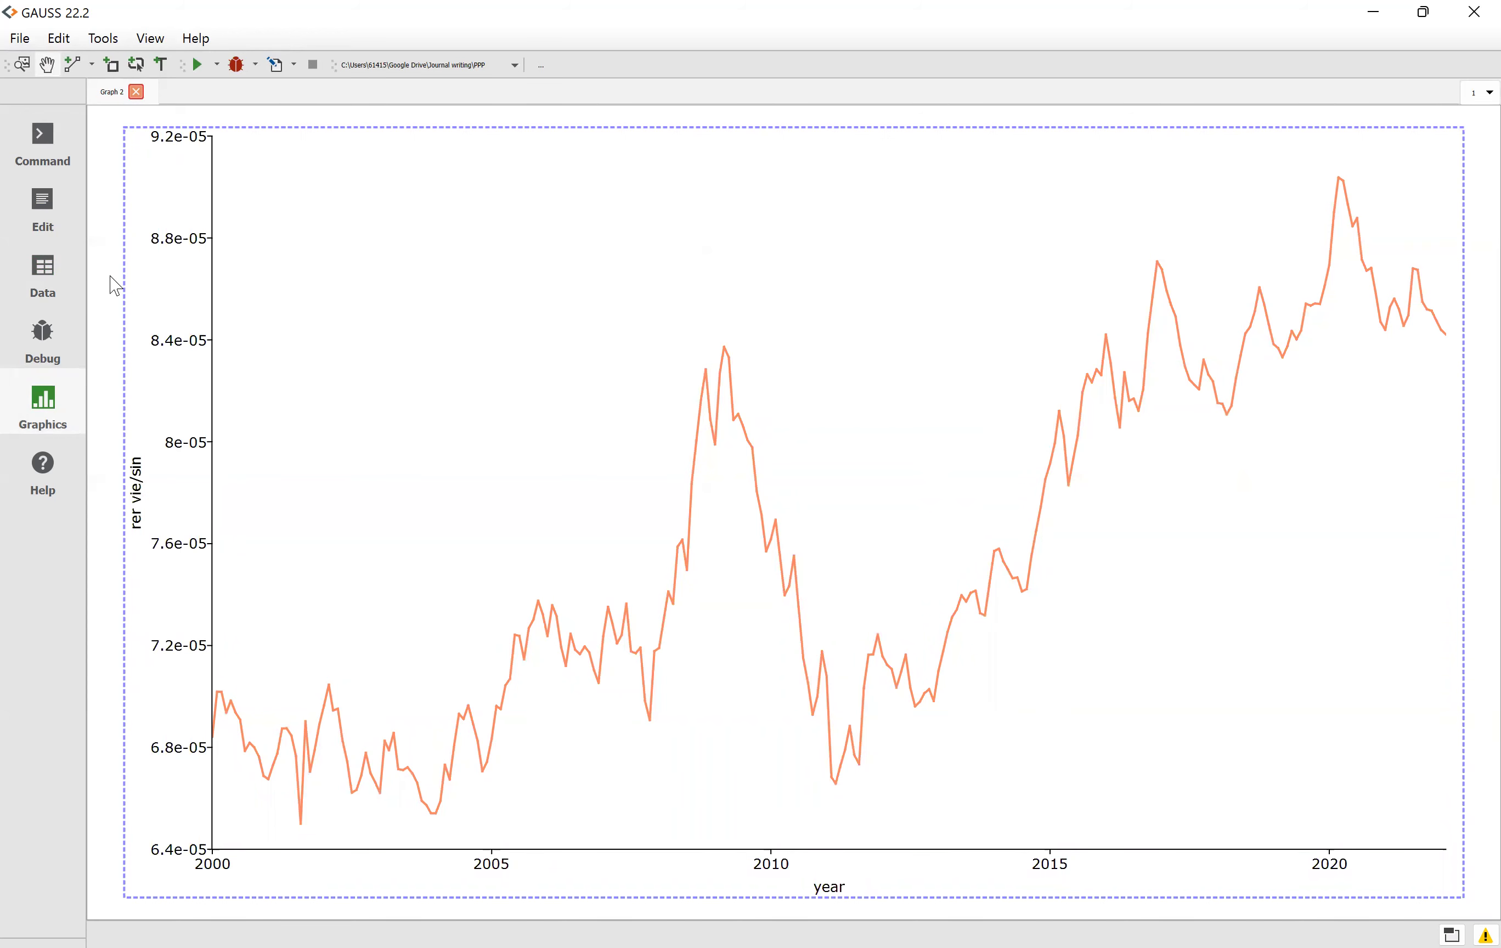
click(38, 214)
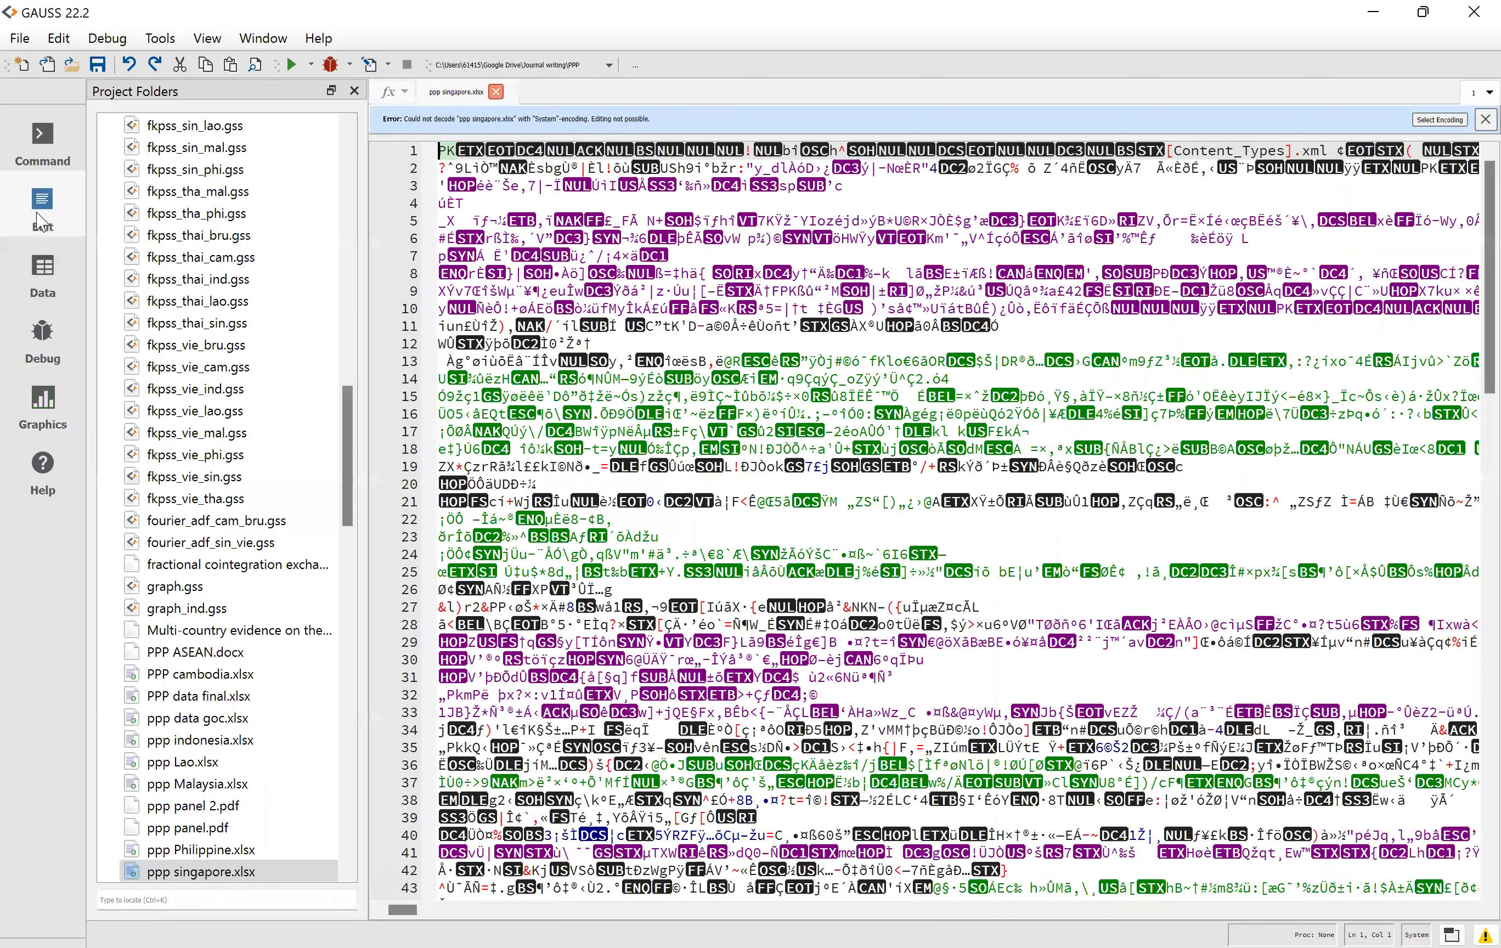
Create blank program untitled2.gss and close the garbled ppp singapore.xlsx tab
click(23, 65)
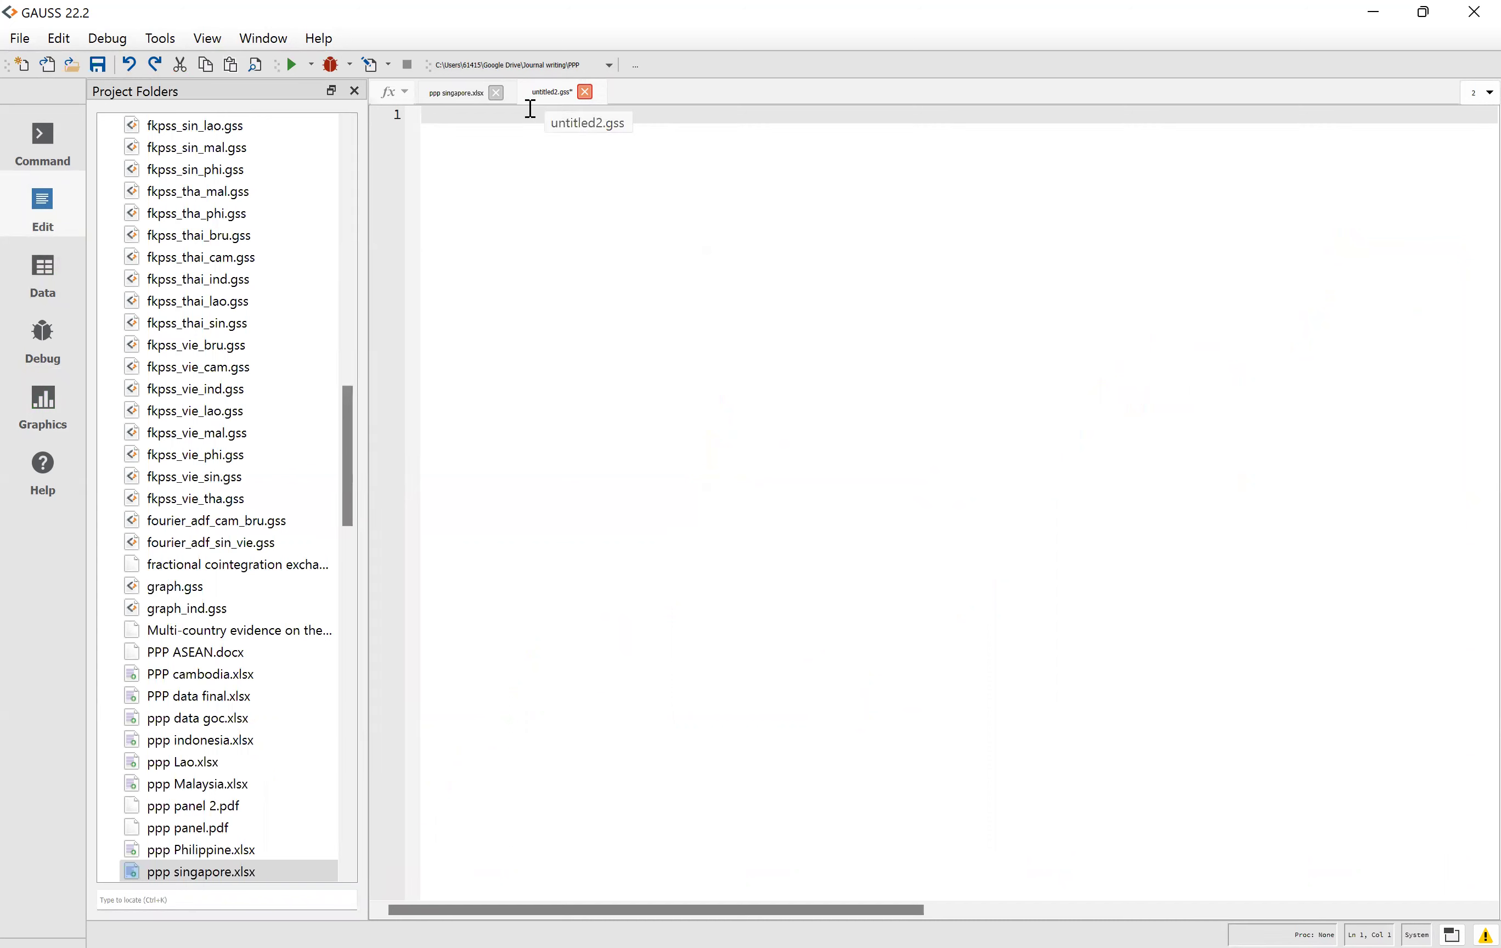
click(497, 93)
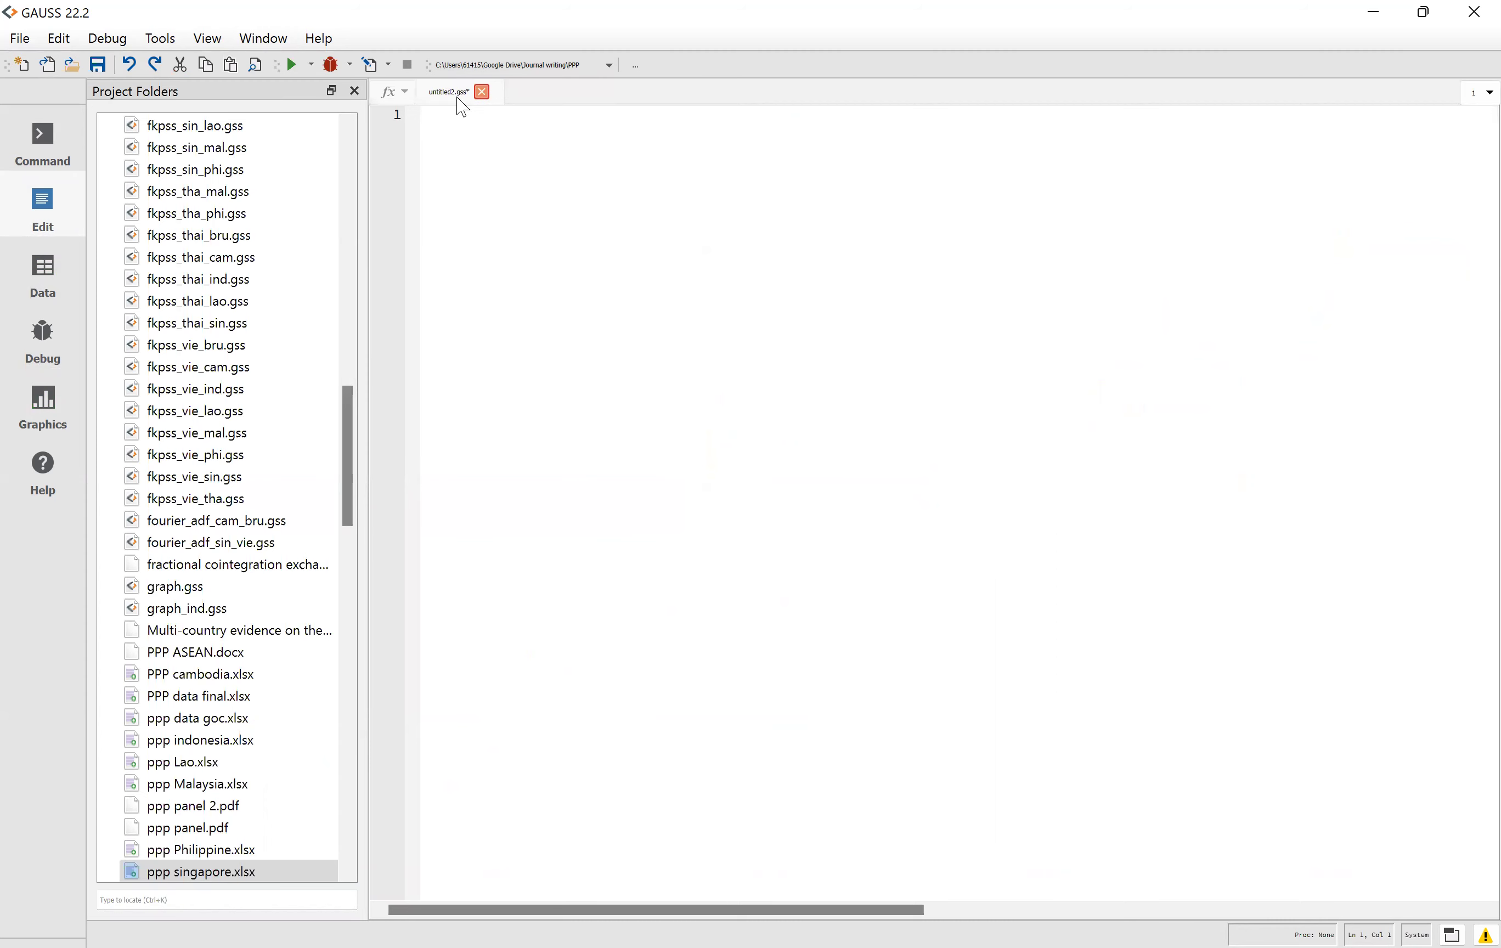
Save the blank program as fadftest_vie_sin.gss
click(98, 69)
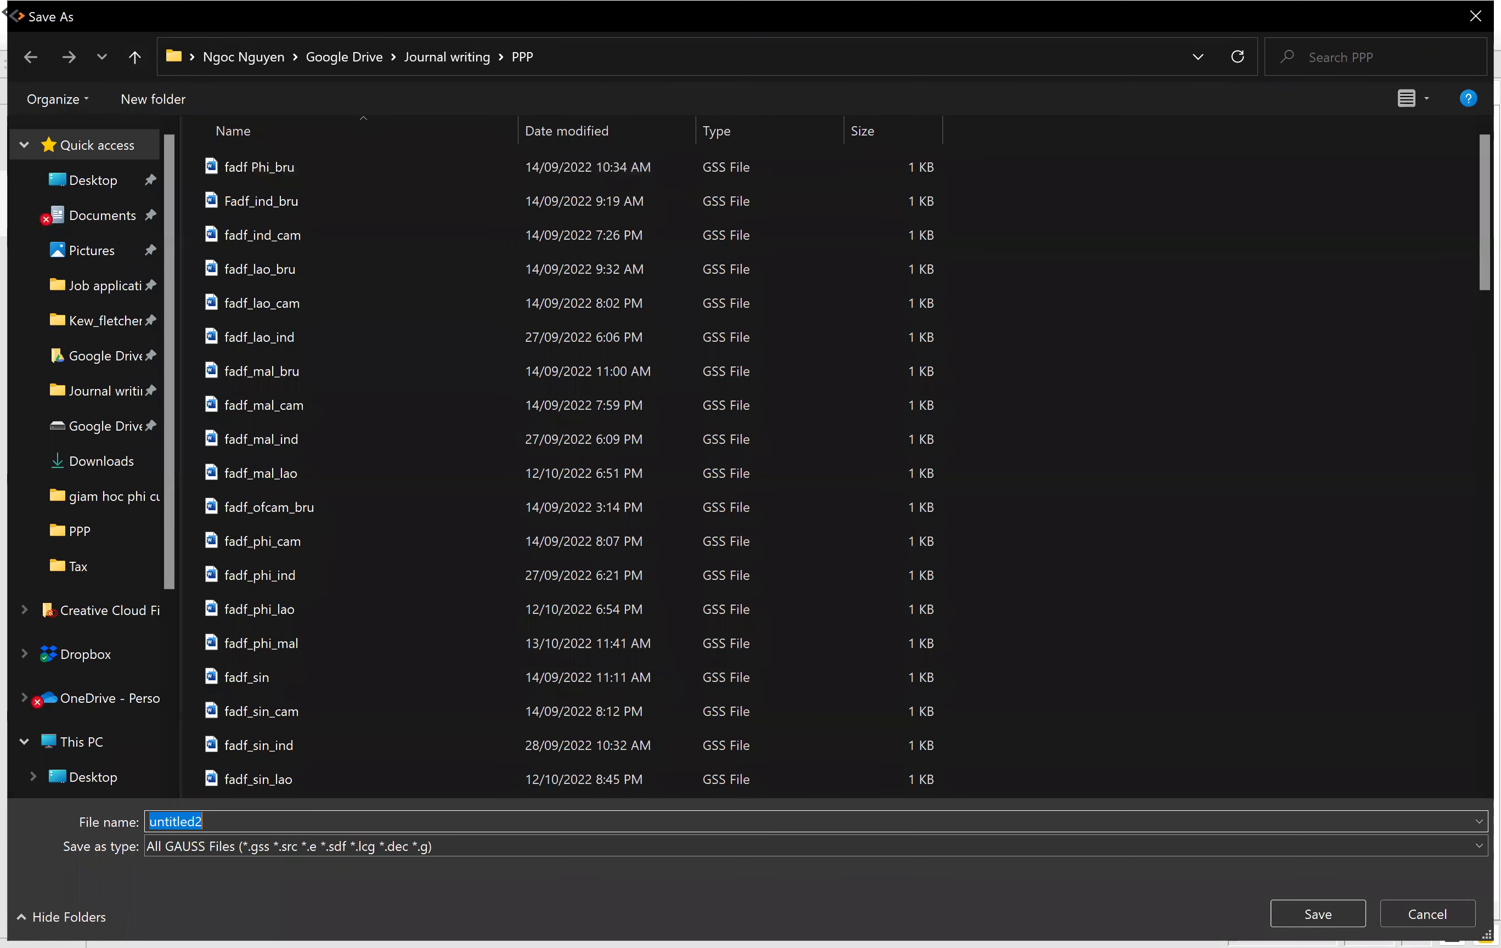
text(fadf)
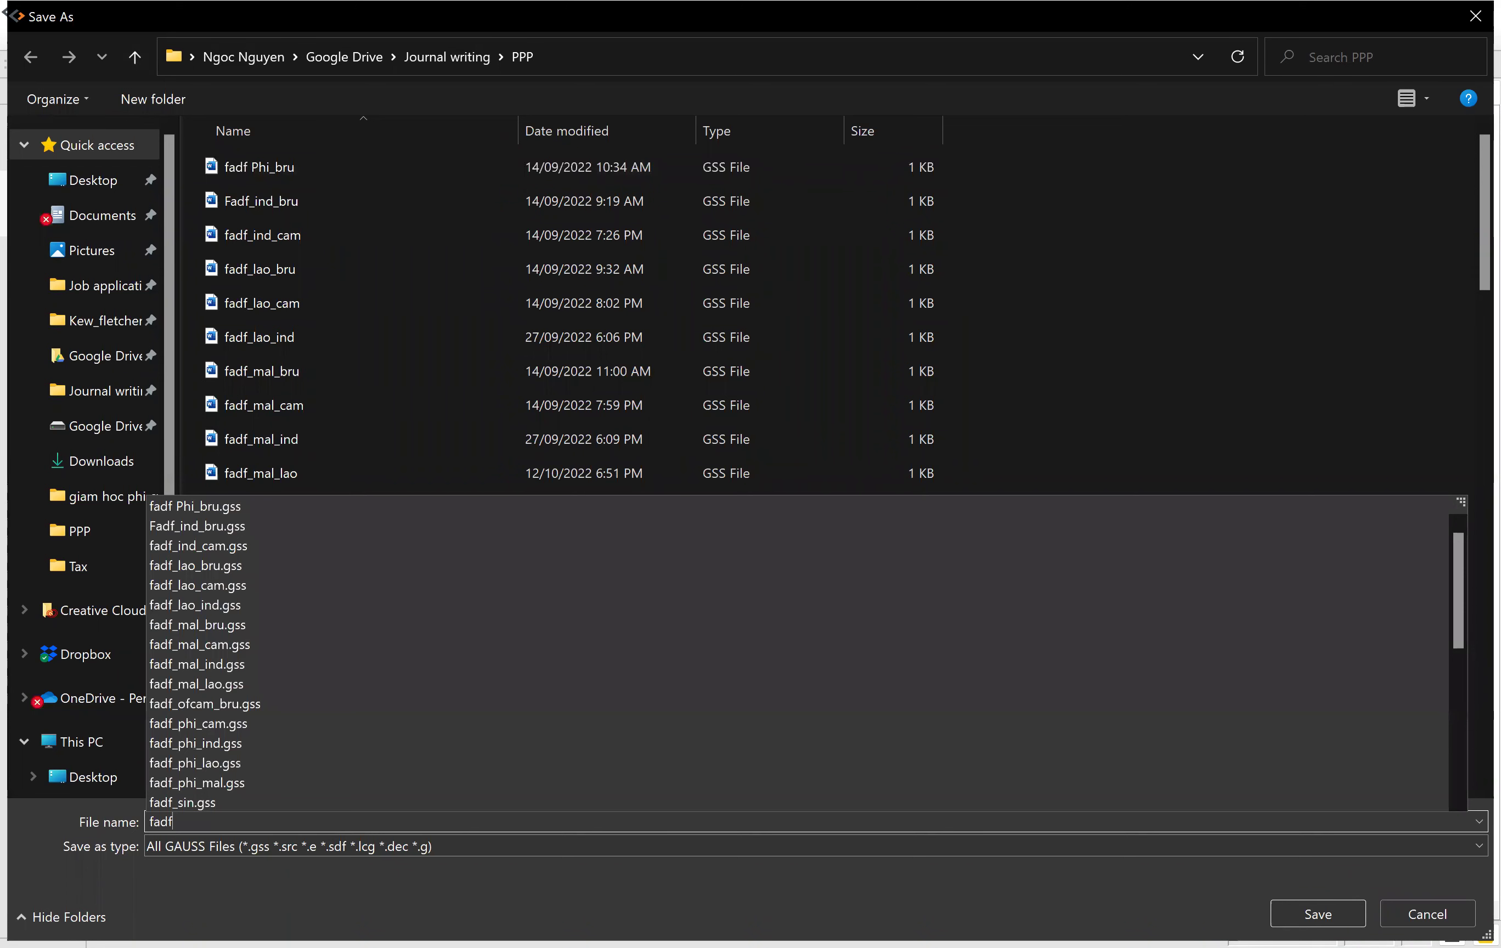
text(test)
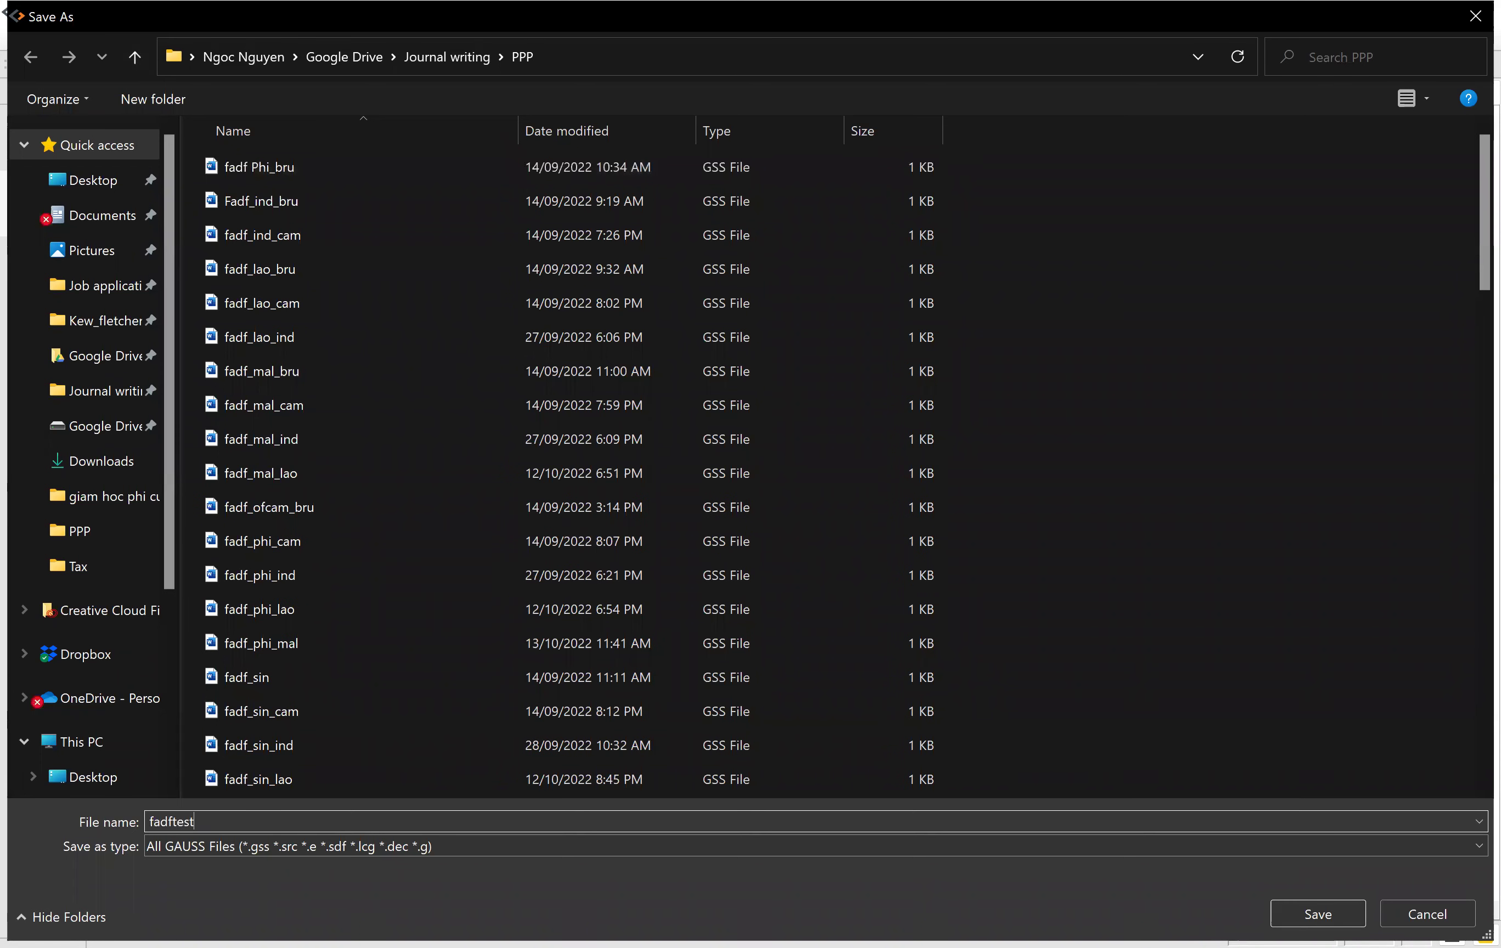
text(_)
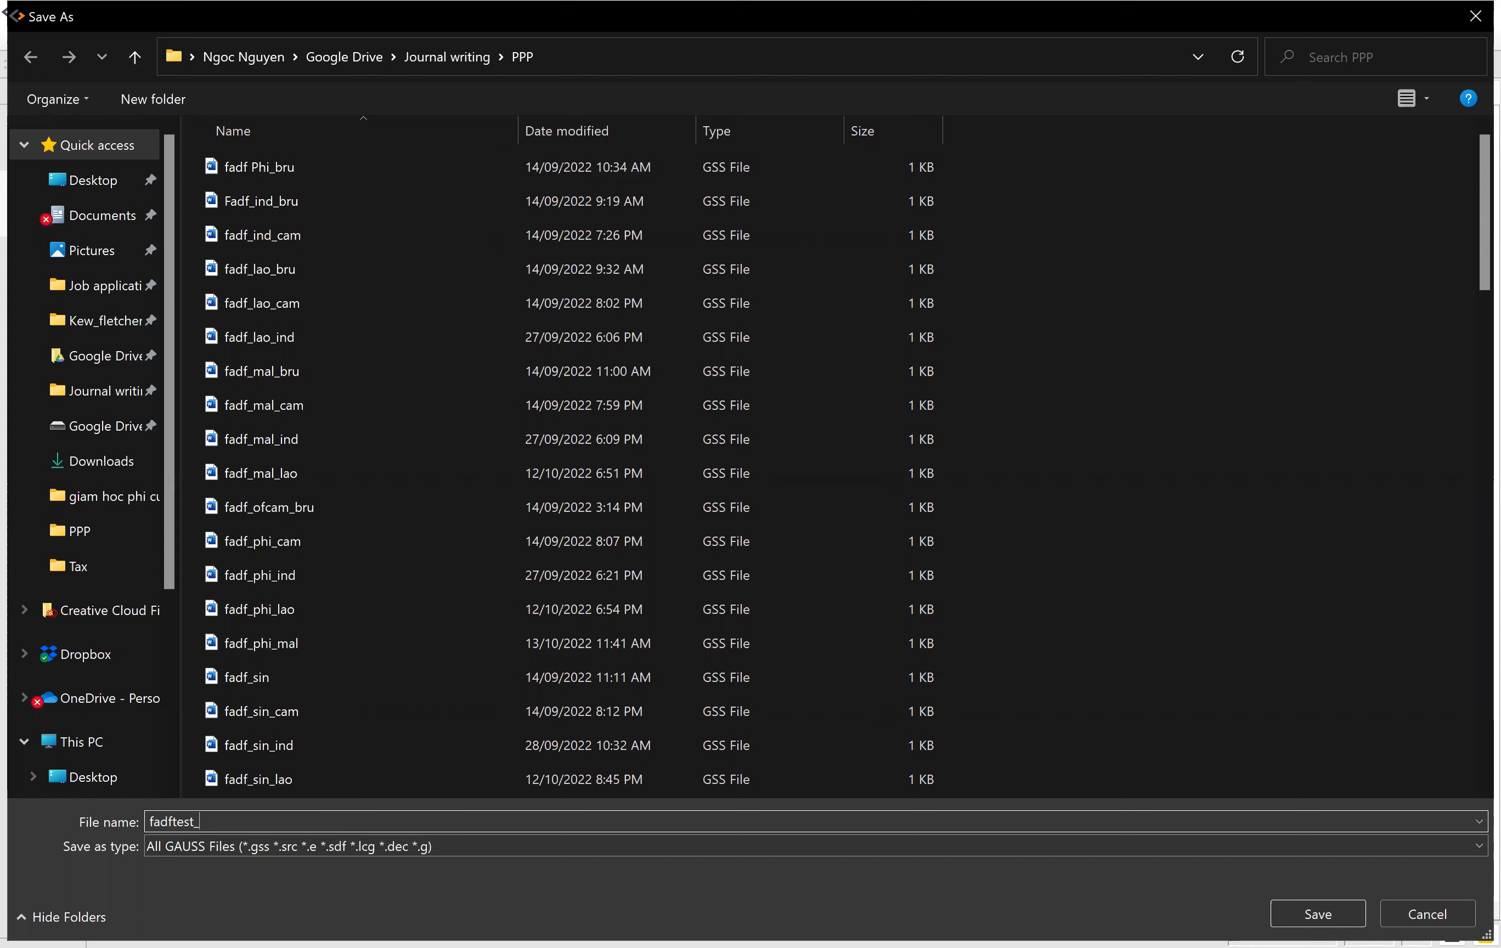
text(vie_sin)
click(1312, 921)
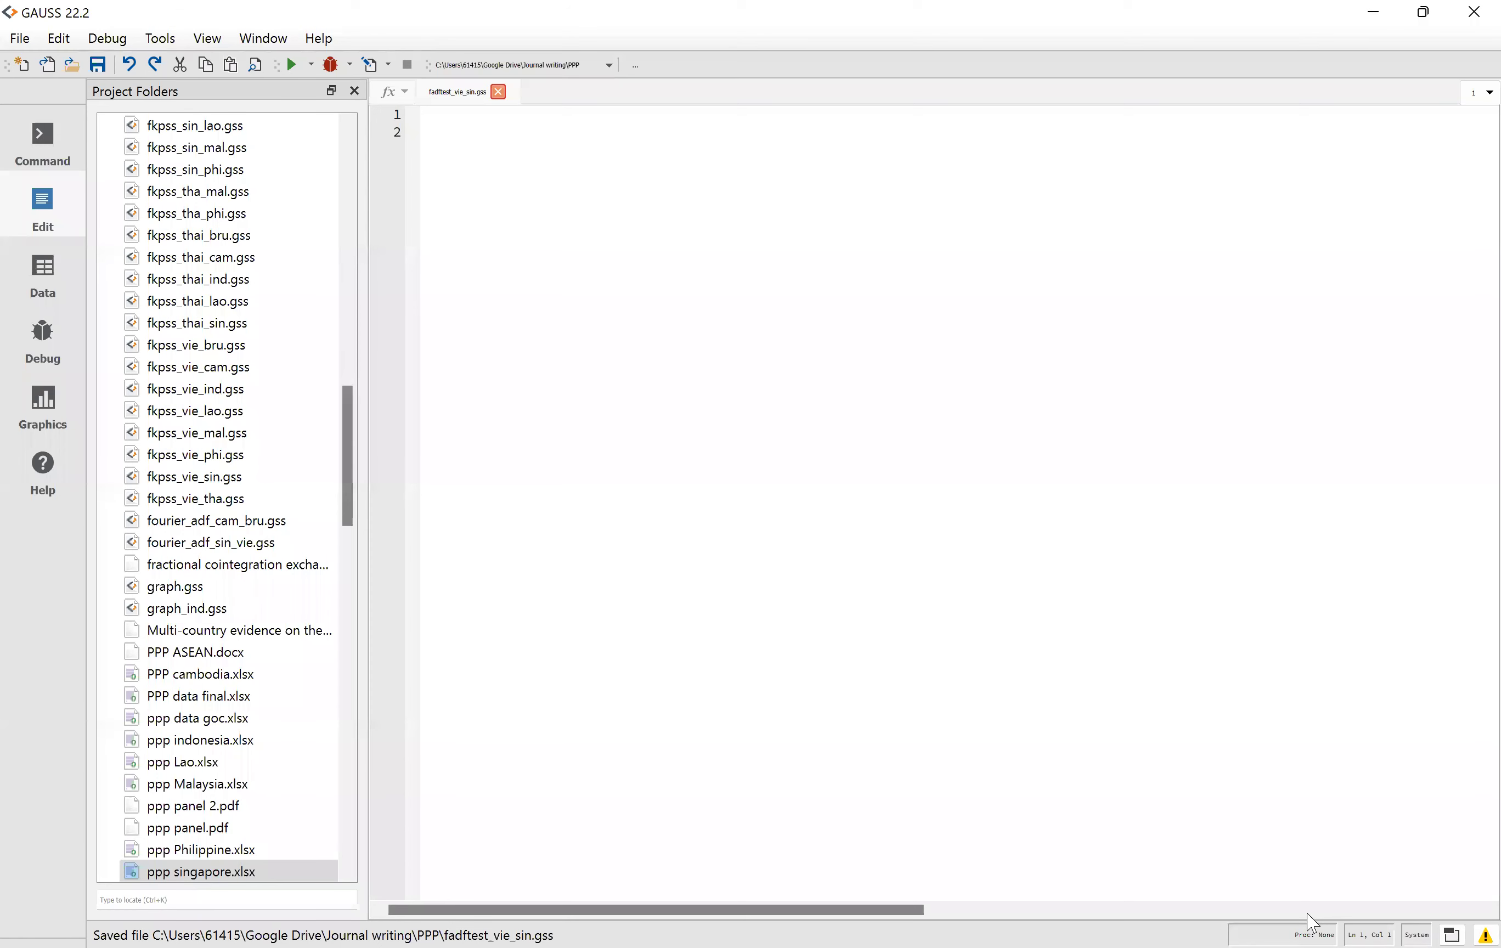